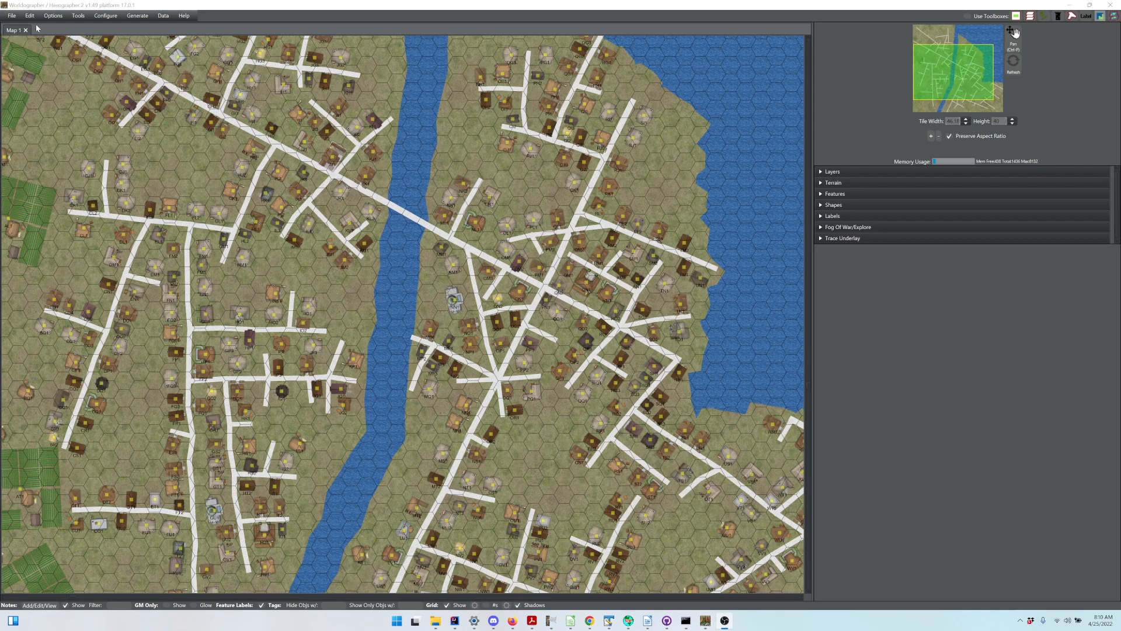
Open the new city/town/village map setup, try a population of 5000, check the street layout choices, and close it without generating a map
{"action": "left_click", "coordinate": [12, 16]}
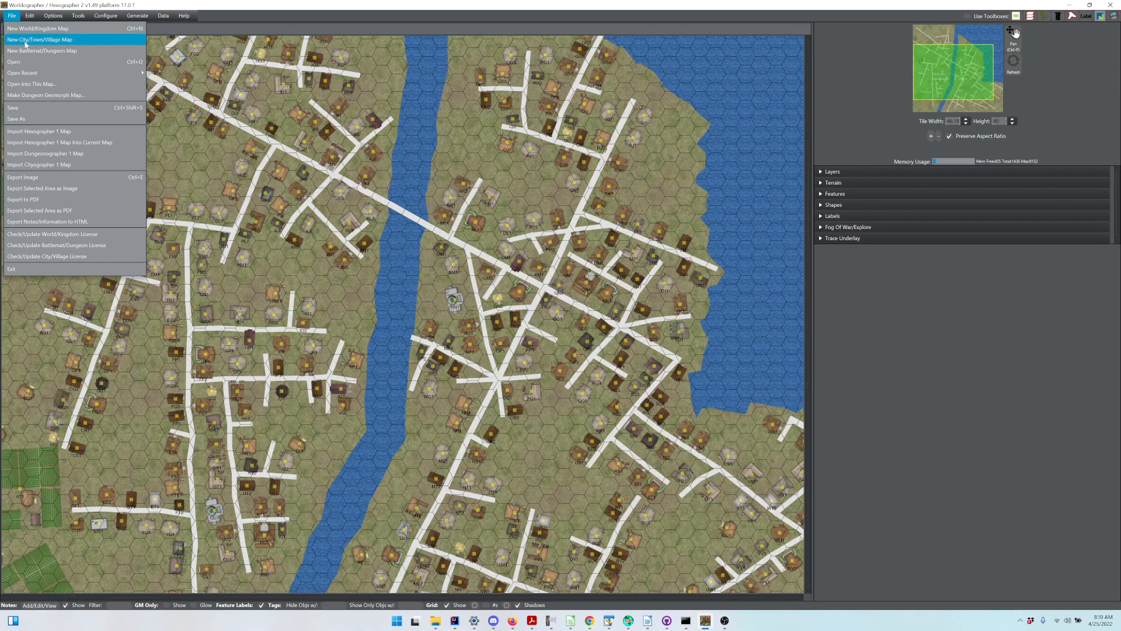
{"action": "left_click", "coordinate": [26, 40]}
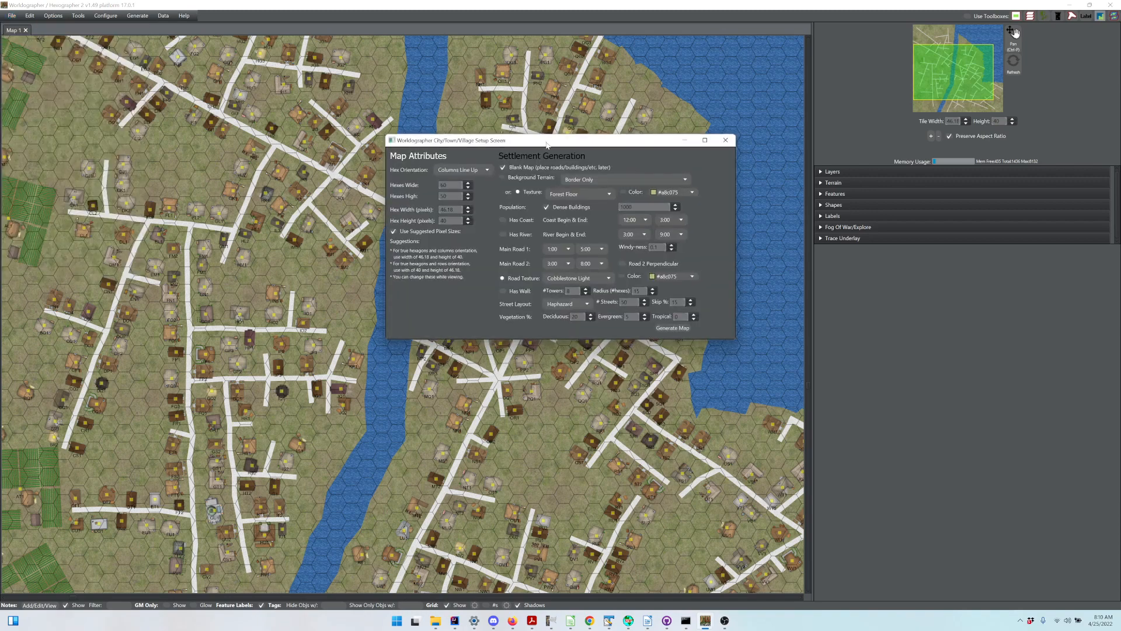
{"action": "left_click_drag", "start_coordinate": [554, 140], "coordinate": [396, 134]}
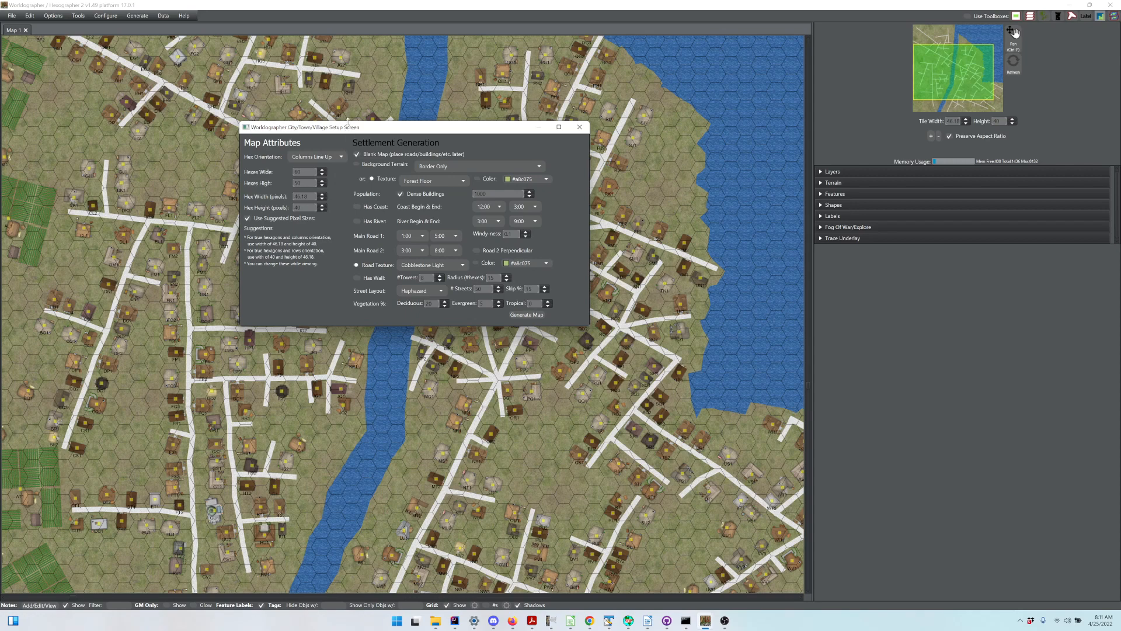
{"action": "left_click_drag", "start_coordinate": [347, 128], "coordinate": [402, 237]}
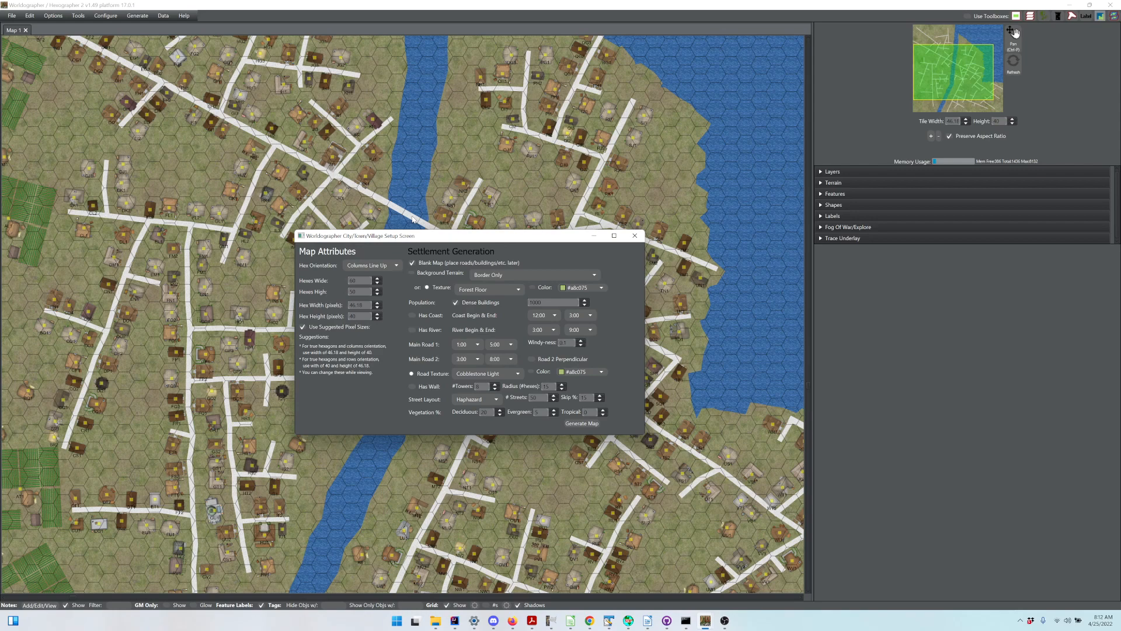
{"action": "left_click", "coordinate": [532, 302]}
{"action": "type", "text": "5000"}
{"action": "left_click", "coordinate": [491, 401]}
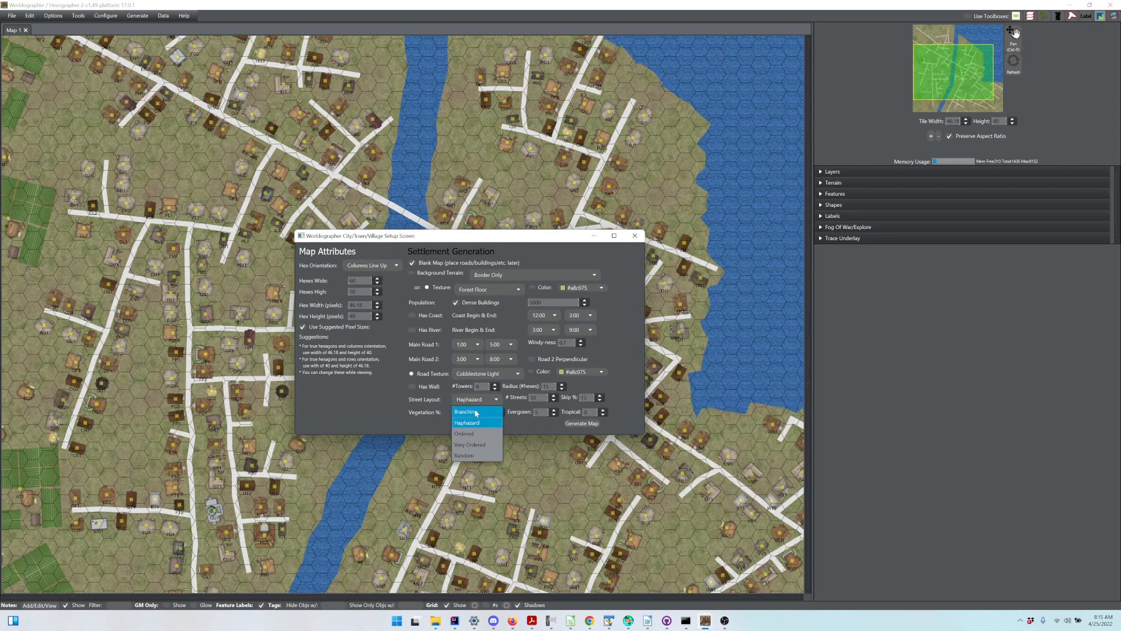
{"action": "left_click", "coordinate": [521, 425]}
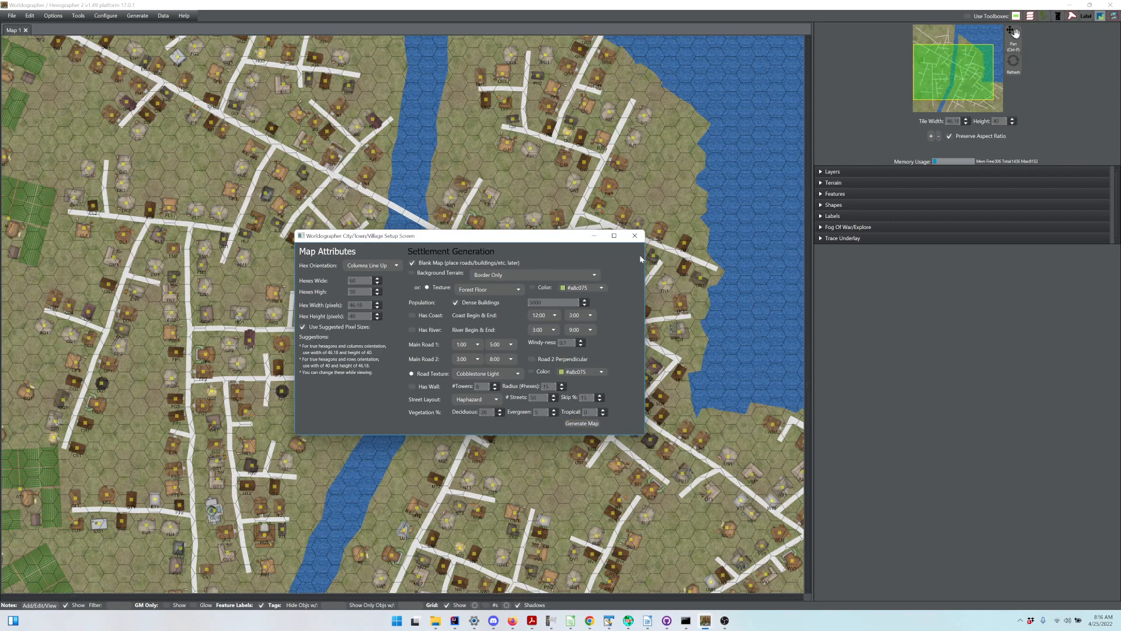
{"action": "left_click", "coordinate": [634, 236]}
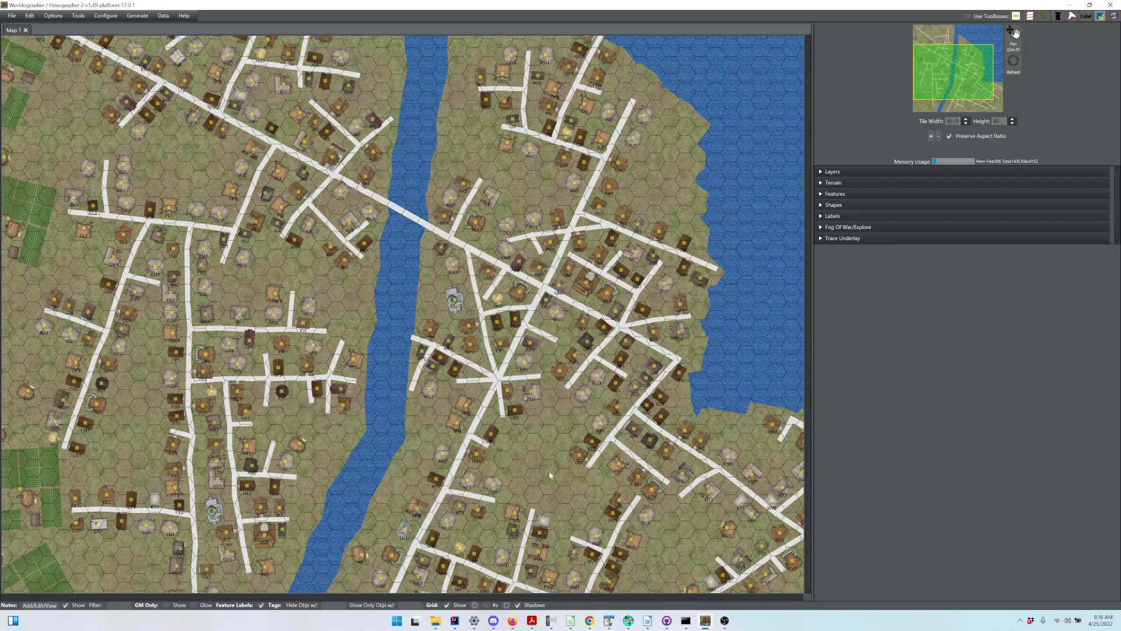
Open the feature library and limit it to Structure features
{"action": "left_click", "coordinate": [851, 197]}
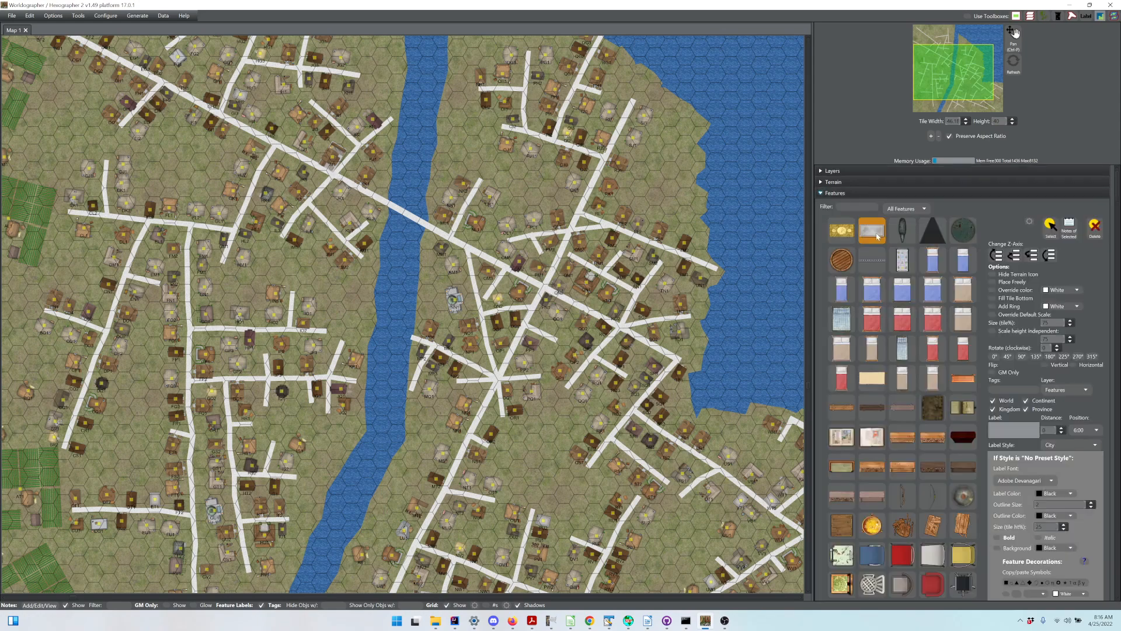
{"action": "left_click", "coordinate": [896, 209]}
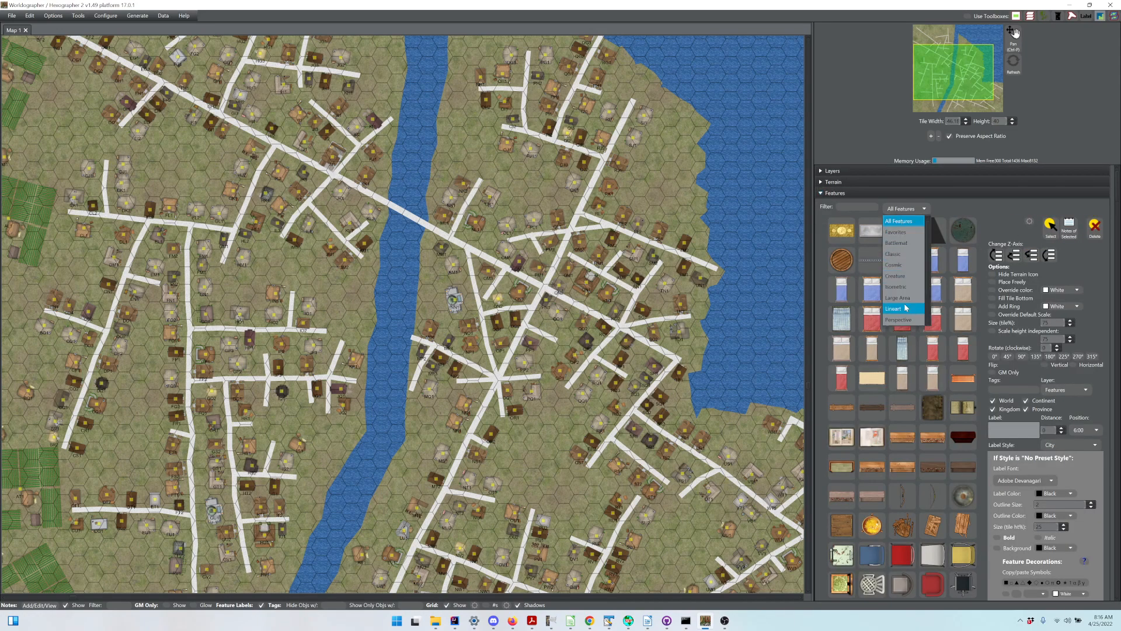
{"action": "scroll", "coordinate": [903, 297], "scroll_direction": "down", "scroll_amount": 1}
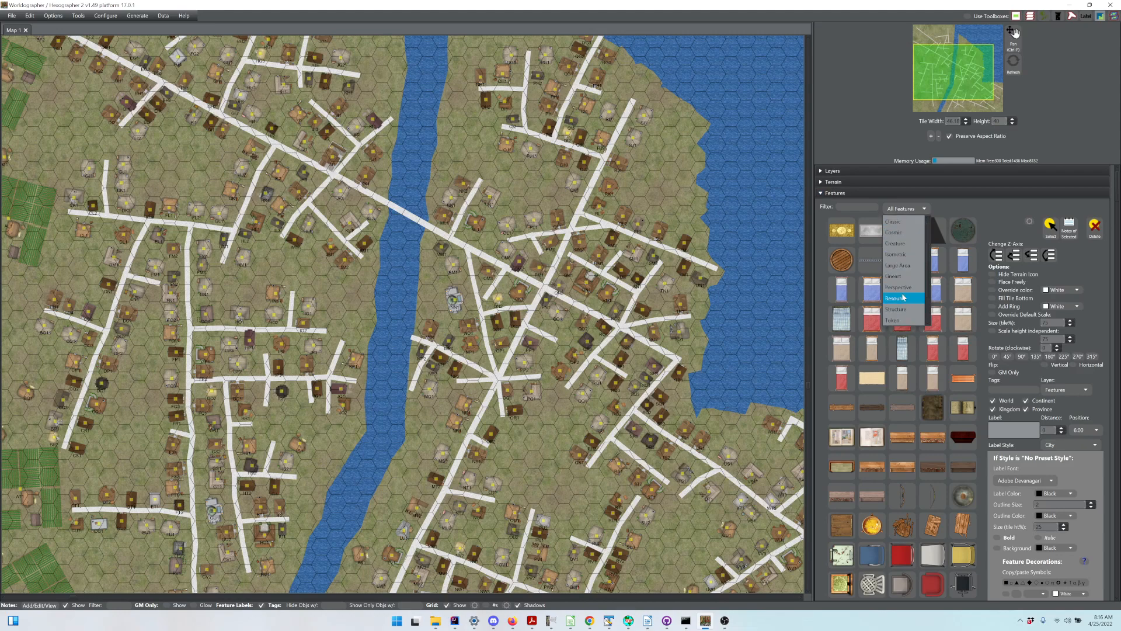
{"action": "left_click", "coordinate": [903, 314]}
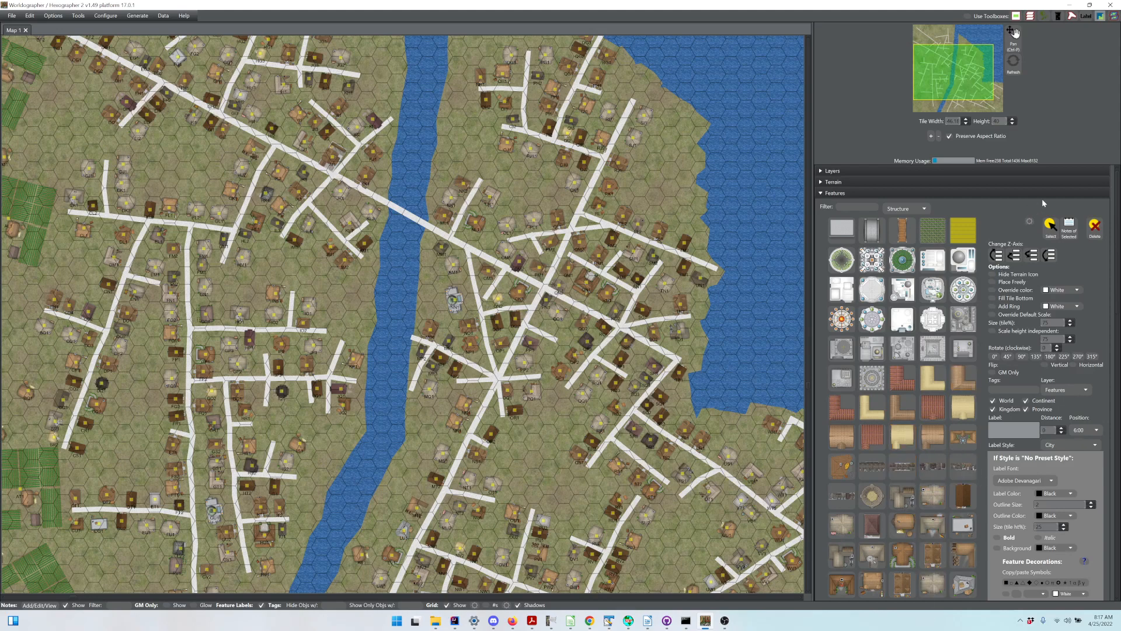
Select the building just east of the river beside the short side street, and hide all feature labels on the map
{"action": "left_click", "coordinate": [1049, 229]}
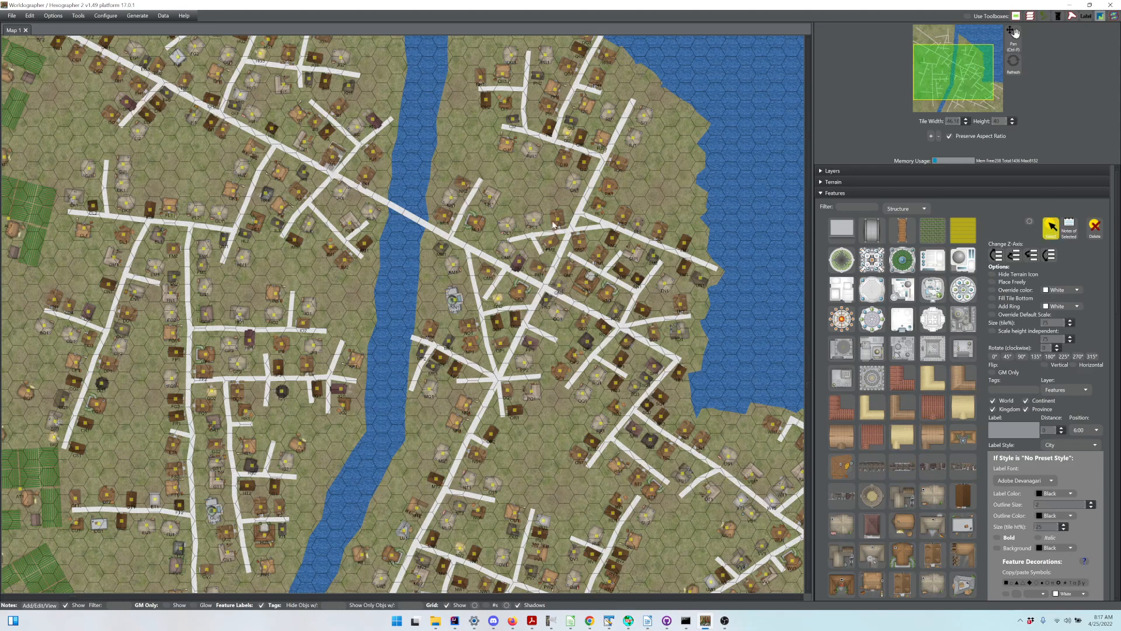
{"action": "left_click", "coordinate": [490, 200]}
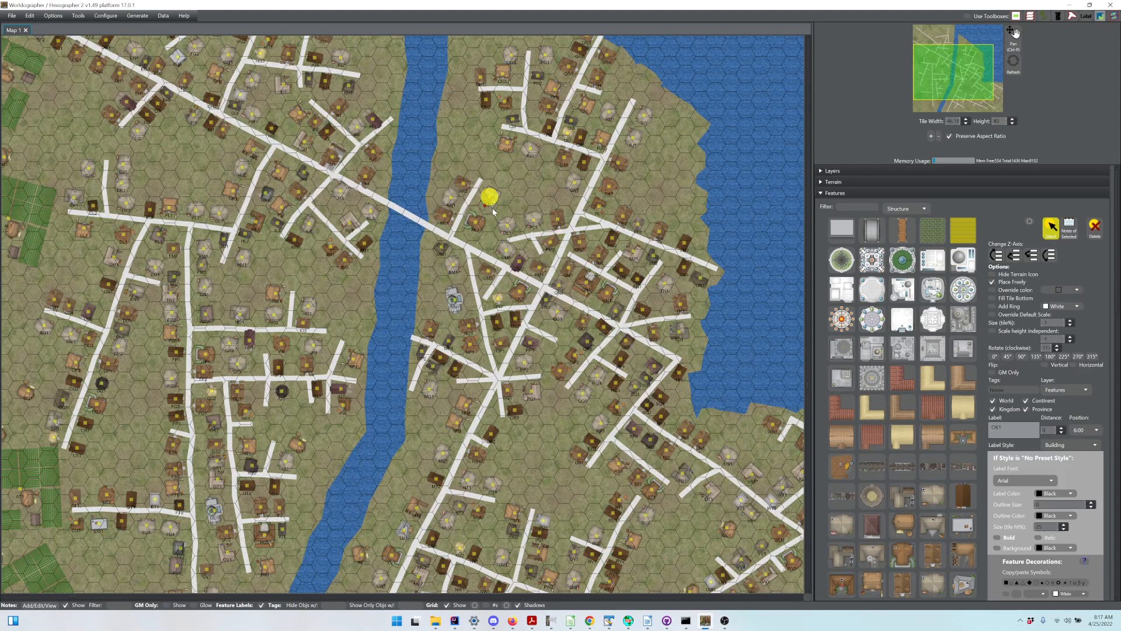
{"action": "left_click_drag", "start_coordinate": [485, 206], "coordinate": [490, 212]}
{"action": "left_click", "coordinate": [260, 609]}
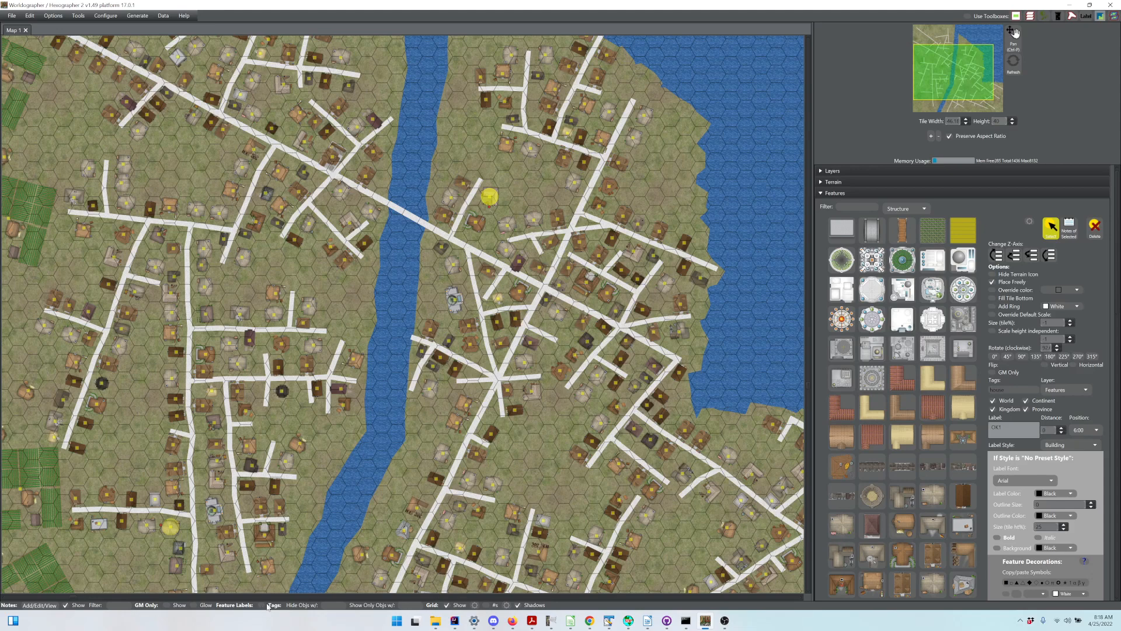
Open the note of the PI1 Medieval Furrier building, view its staff table, and close it
{"action": "left_click", "coordinate": [47, 607]}
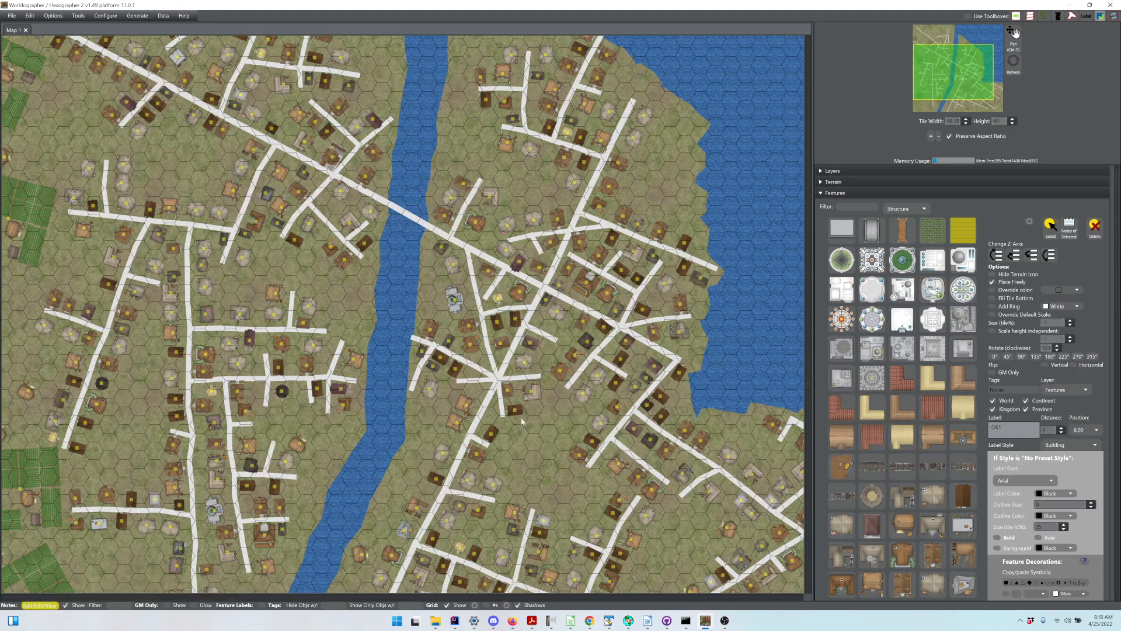
{"action": "left_click", "coordinate": [531, 151]}
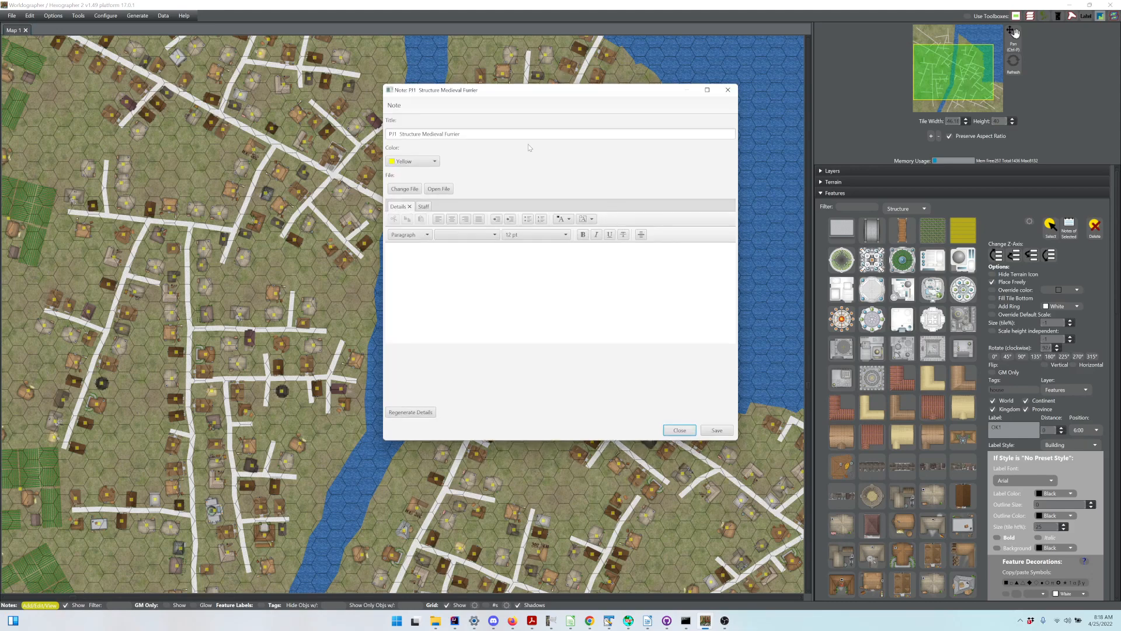
{"action": "left_click_drag", "start_coordinate": [508, 93], "coordinate": [346, 234]}
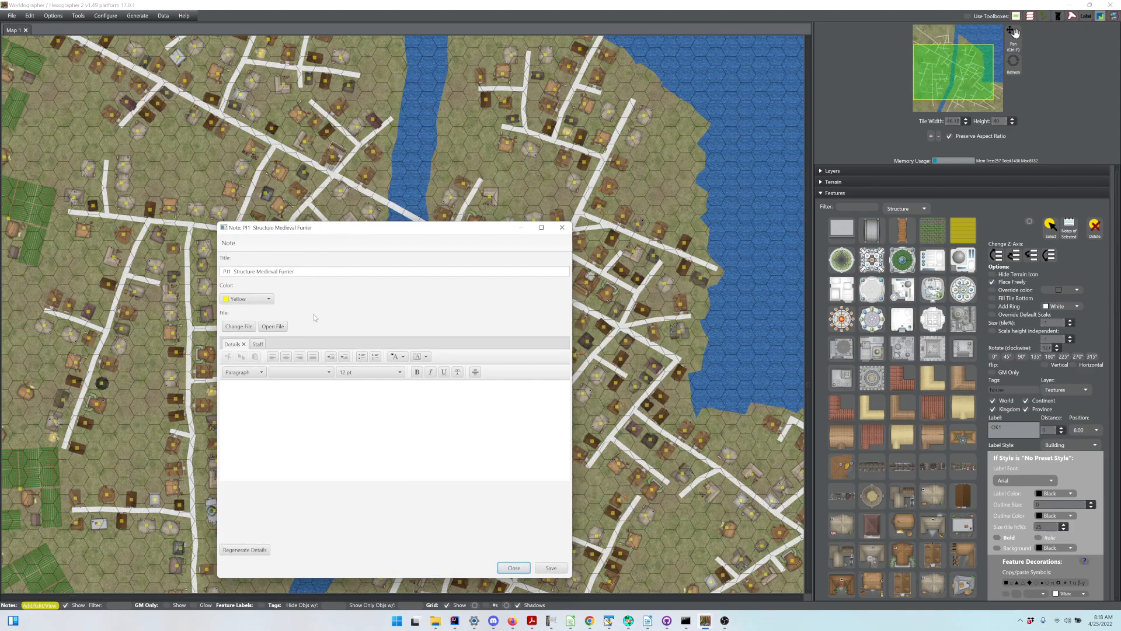
{"action": "left_click", "coordinate": [257, 344]}
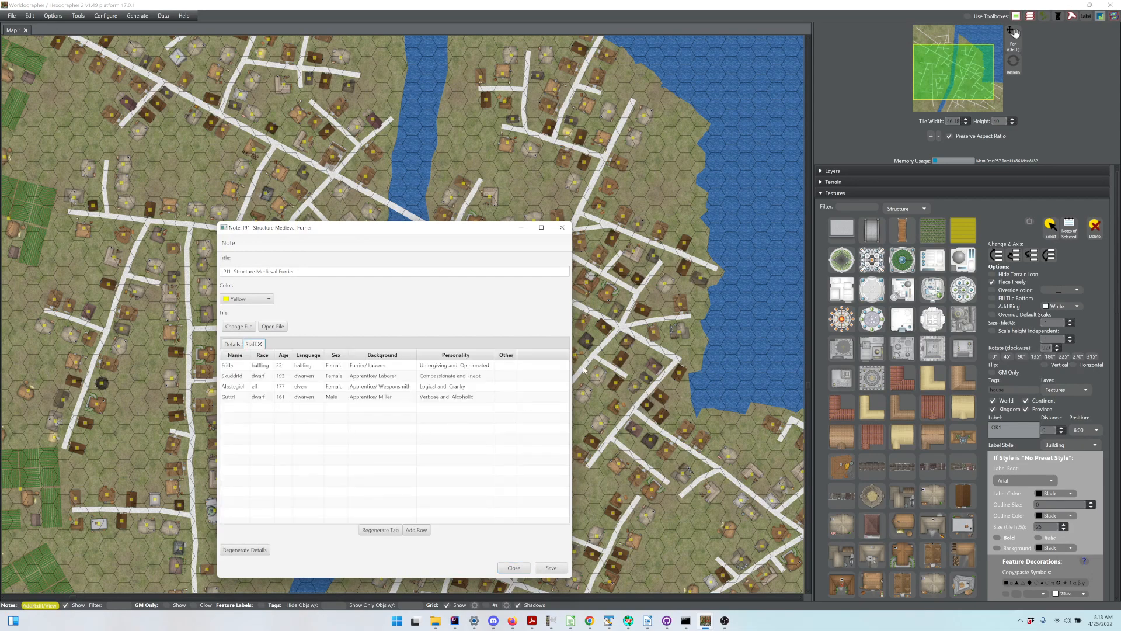
{"action": "left_click", "coordinate": [561, 227]}
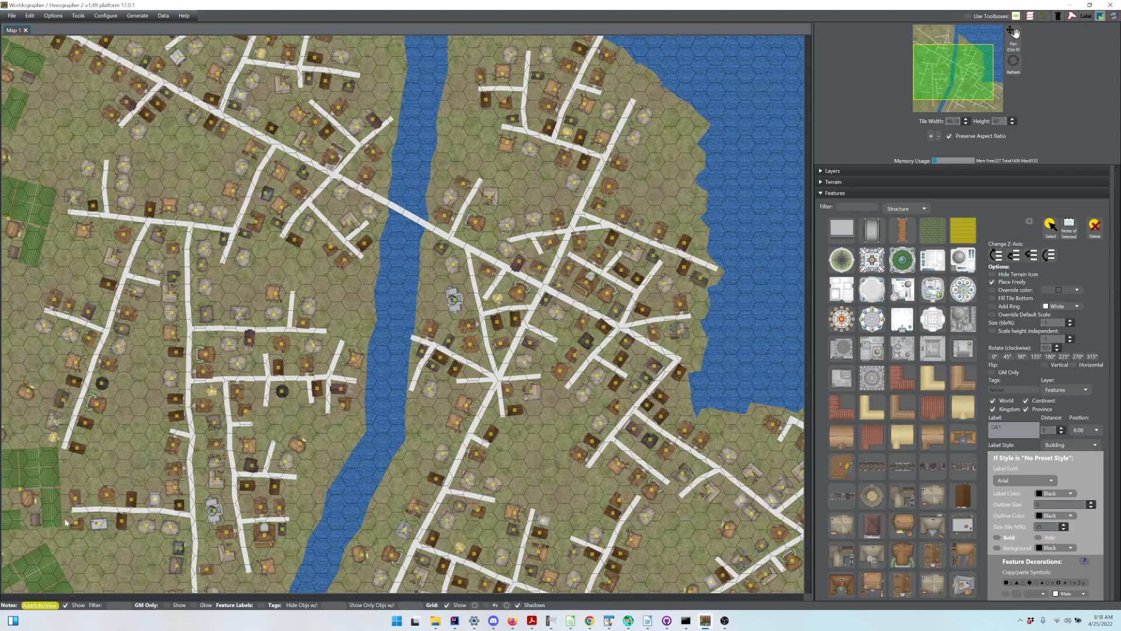
Filter the map notes to Tavern and review the drink, food, patrons and staff tables in the JQ2 Medieval Tavern E note
{"action": "left_click", "coordinate": [66, 606]}
{"action": "left_click", "coordinate": [66, 606]}
{"action": "left_click", "coordinate": [344, 410]}
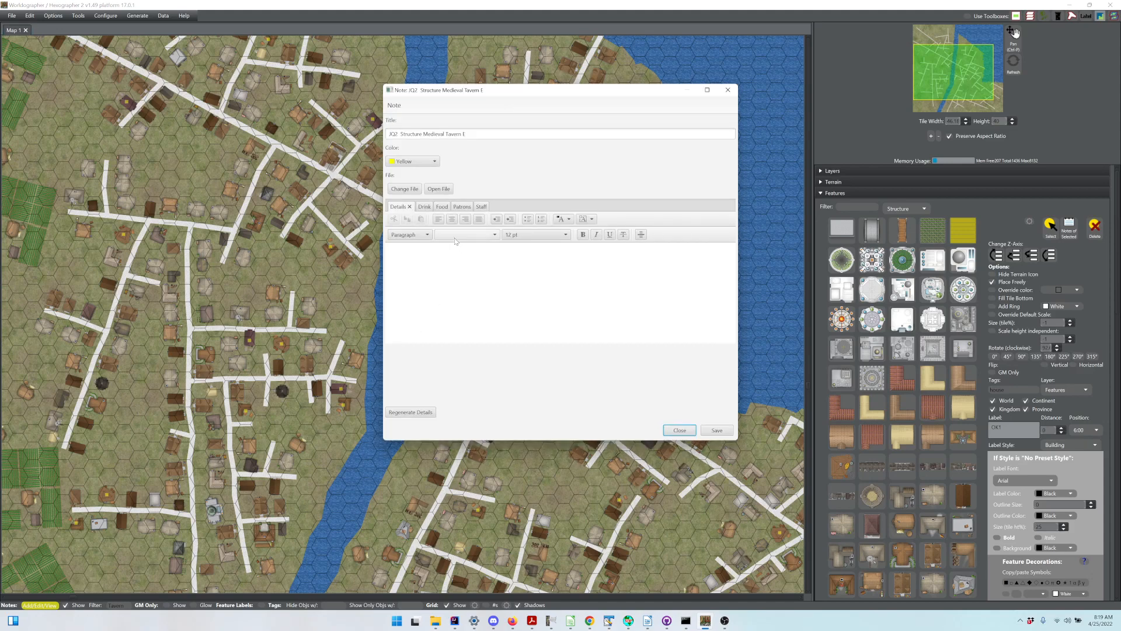
{"action": "left_click", "coordinate": [423, 207]}
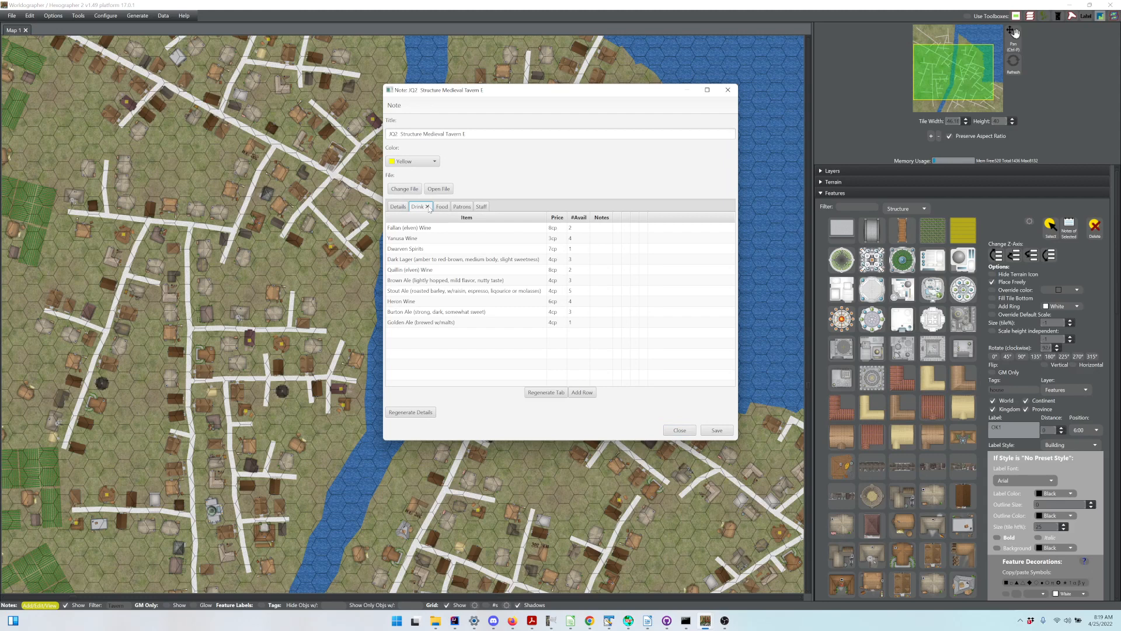
{"action": "left_click", "coordinate": [442, 210]}
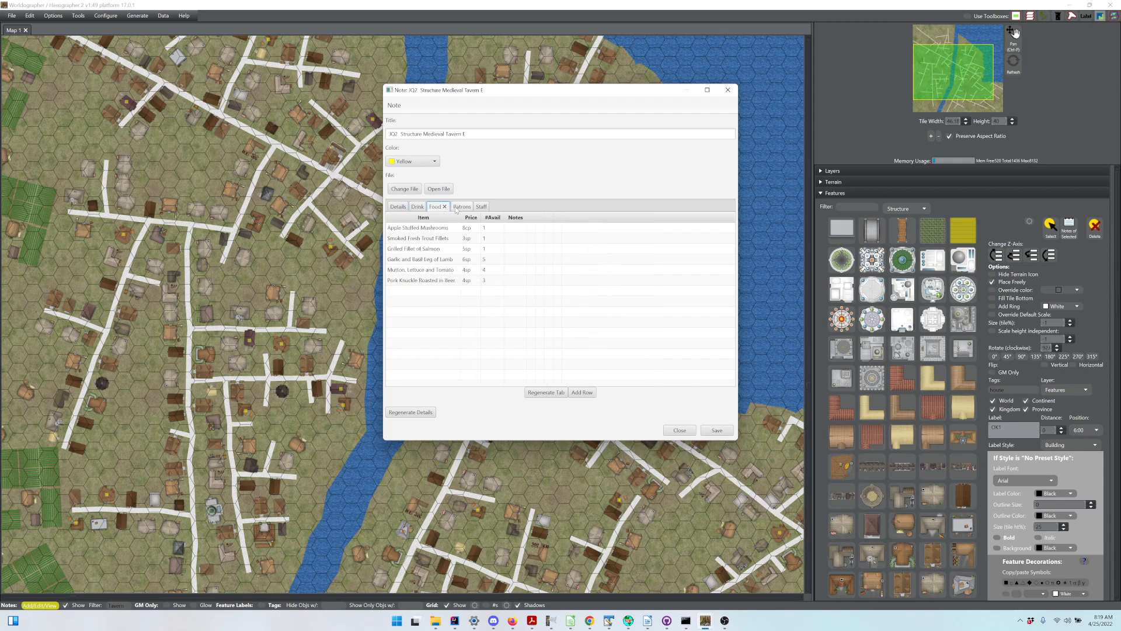
{"action": "left_click", "coordinate": [457, 210]}
{"action": "left_click", "coordinate": [482, 211]}
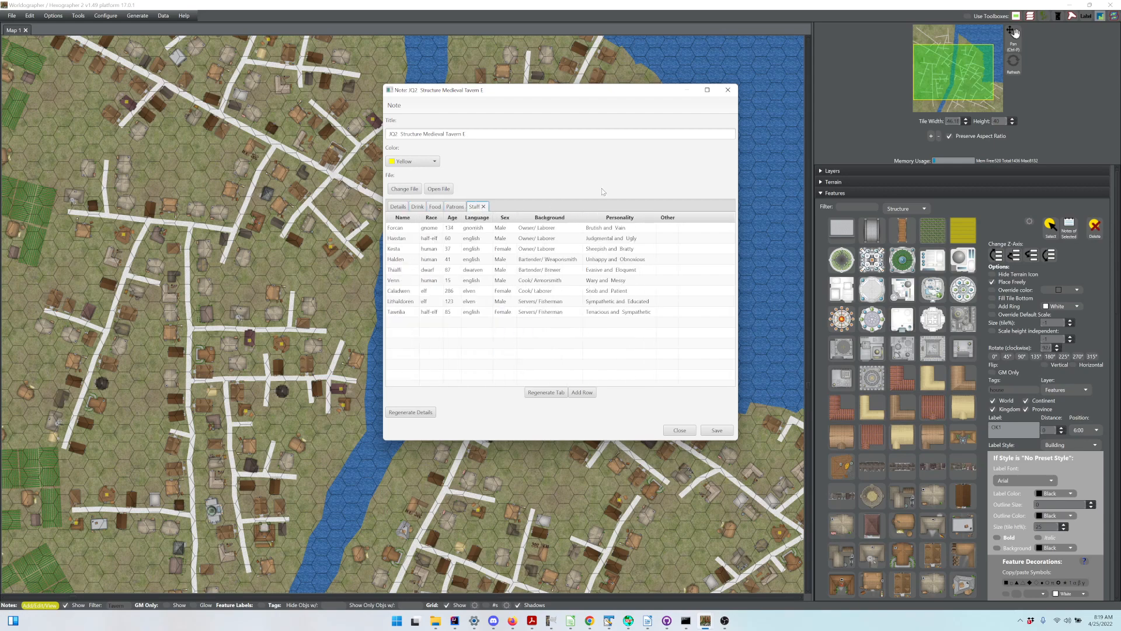
{"action": "left_click", "coordinate": [728, 90]}
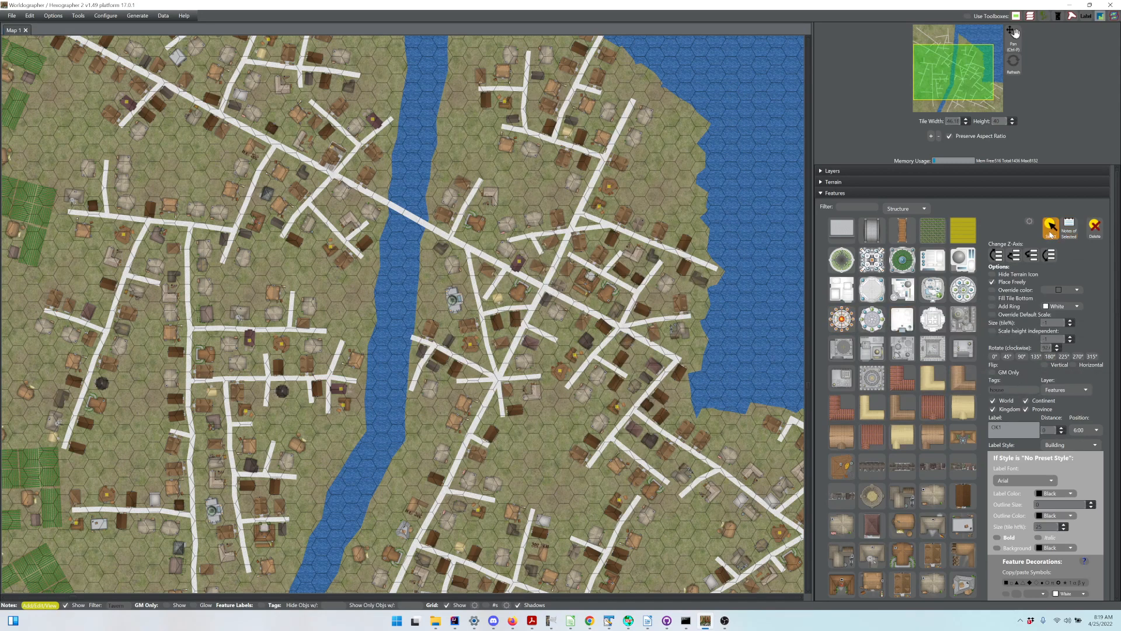
Select the OM2 Medieval Tavern Narrow A building and review the drink, food, patrons and staff tables in its note
{"action": "left_click", "coordinate": [1051, 228]}
{"action": "left_click", "coordinate": [520, 262]}
{"action": "left_click", "coordinate": [1069, 226]}
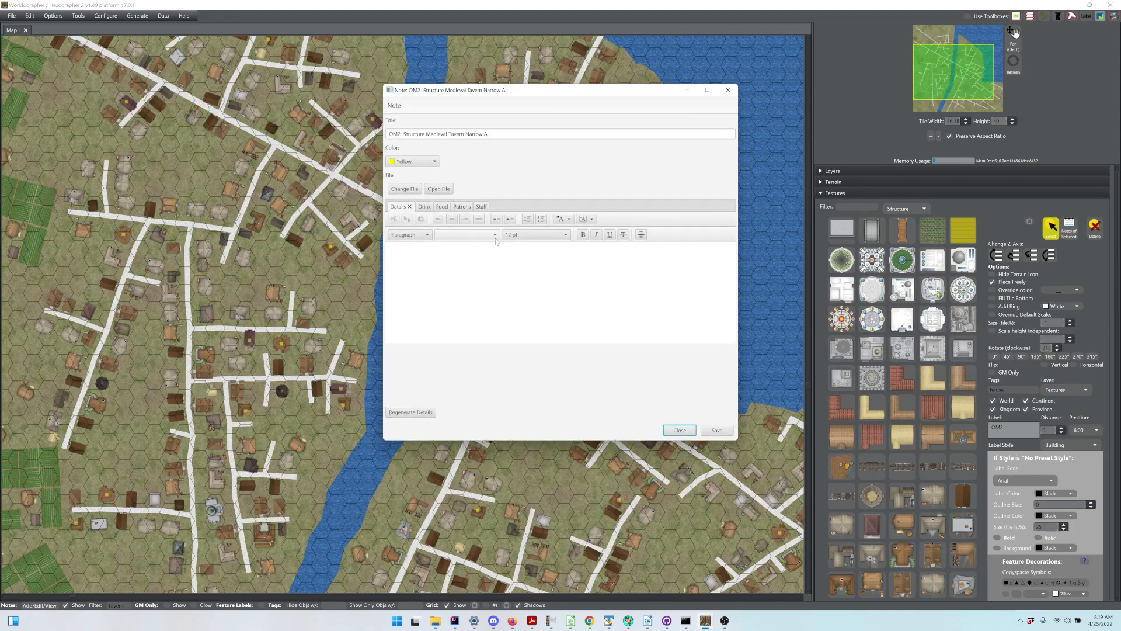
{"action": "left_click", "coordinate": [421, 207]}
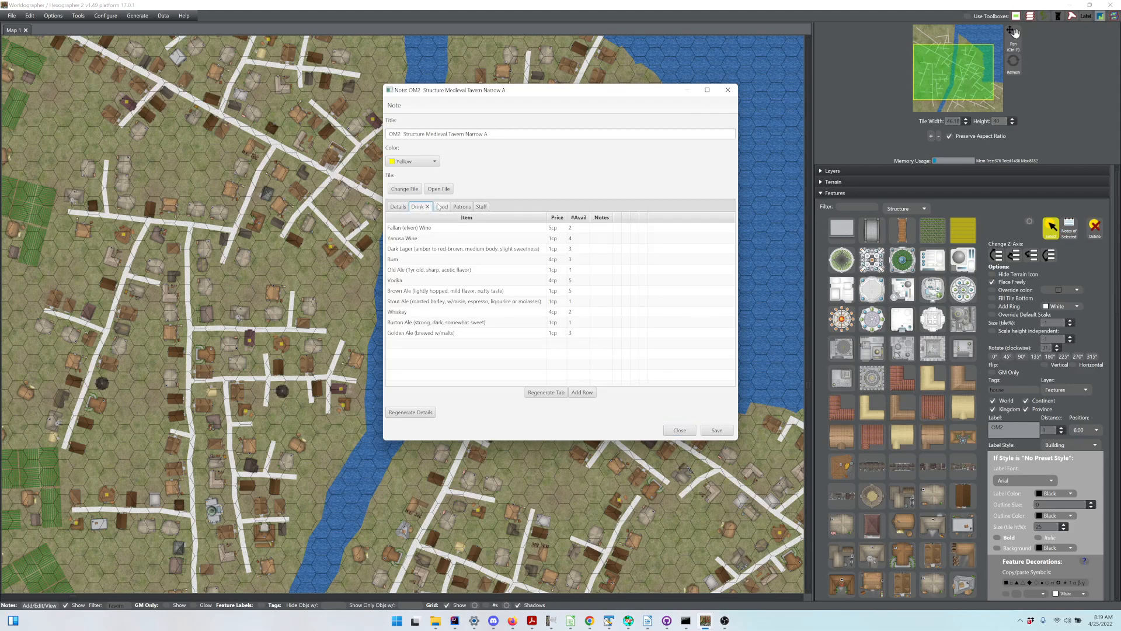
{"action": "left_click", "coordinate": [441, 207]}
{"action": "left_click", "coordinate": [460, 207]}
{"action": "left_click", "coordinate": [478, 207]}
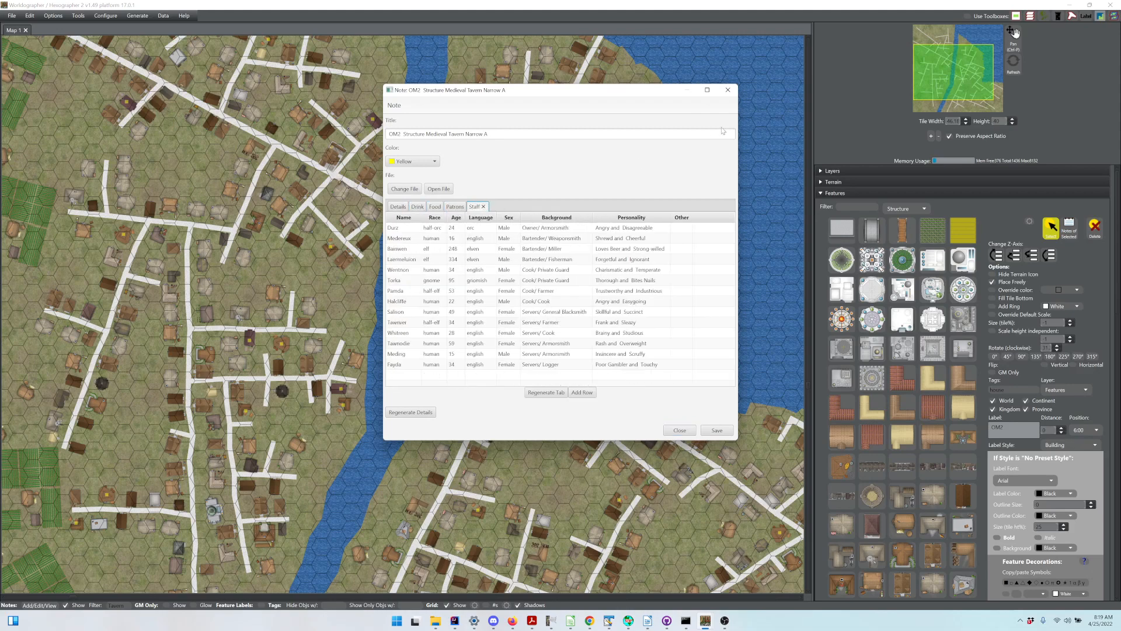
{"action": "left_click", "coordinate": [727, 90]}
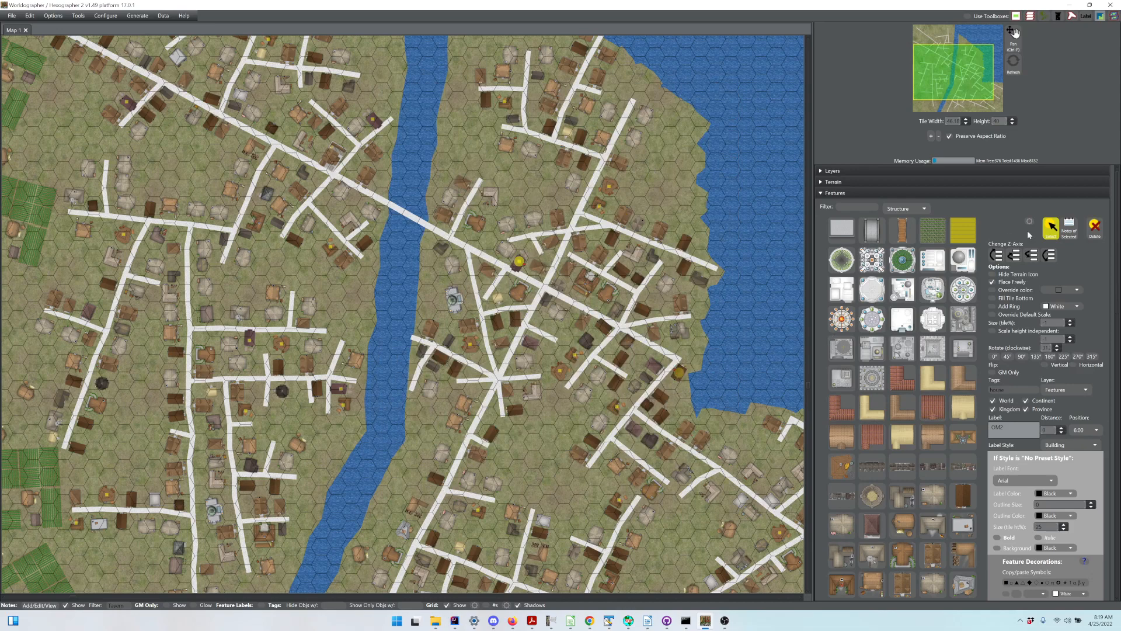
Open the settlement data configuration and examine the alchemist's item and person tables in the building details
{"action": "left_click", "coordinate": [105, 16]}
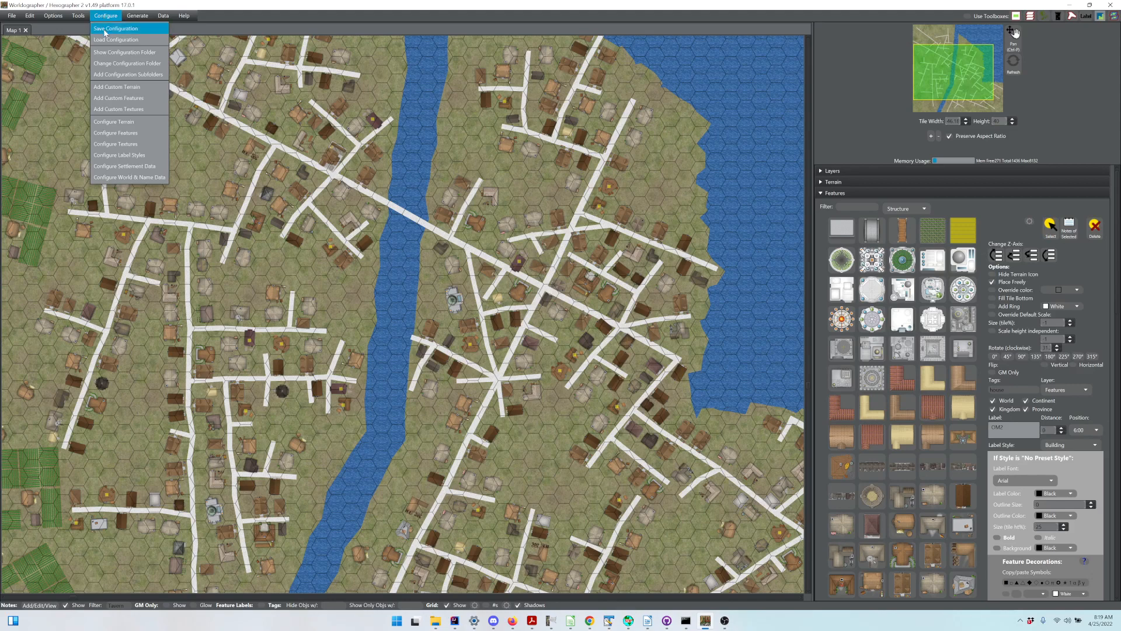
{"action": "left_click", "coordinate": [133, 166]}
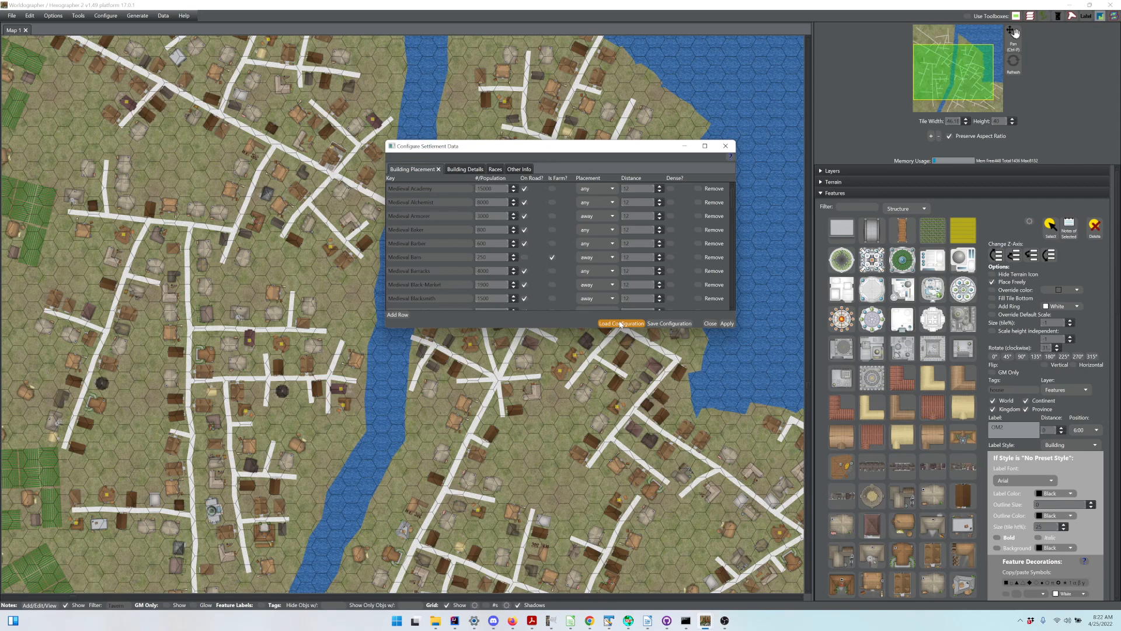
{"action": "left_click", "coordinate": [460, 171]}
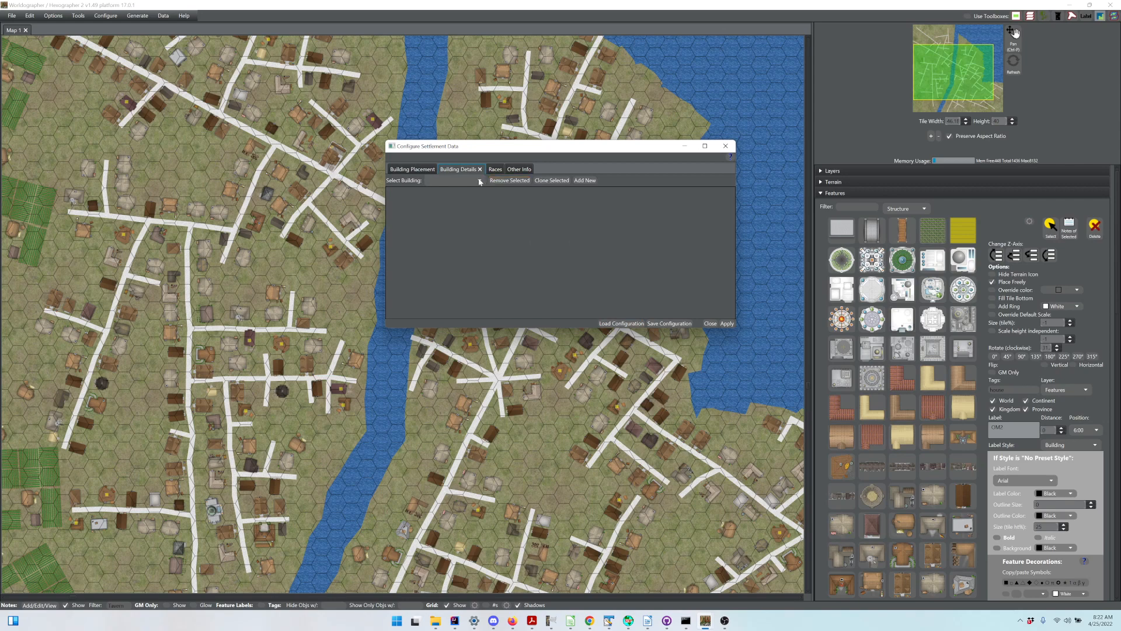
{"action": "left_click", "coordinate": [479, 182]}
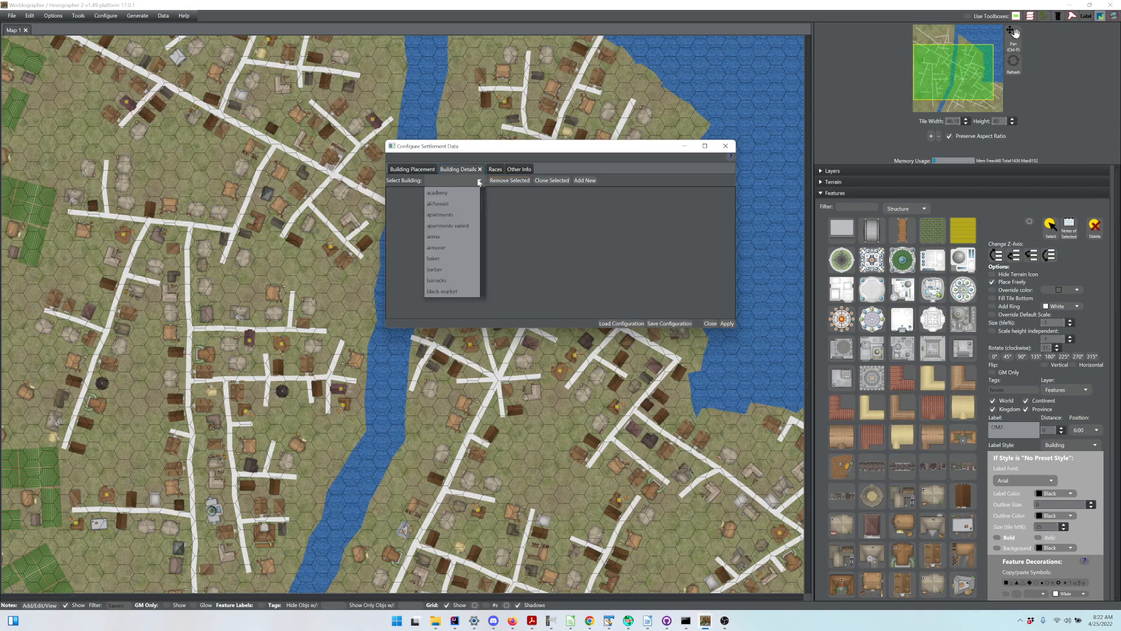
{"action": "left_click", "coordinate": [466, 209]}
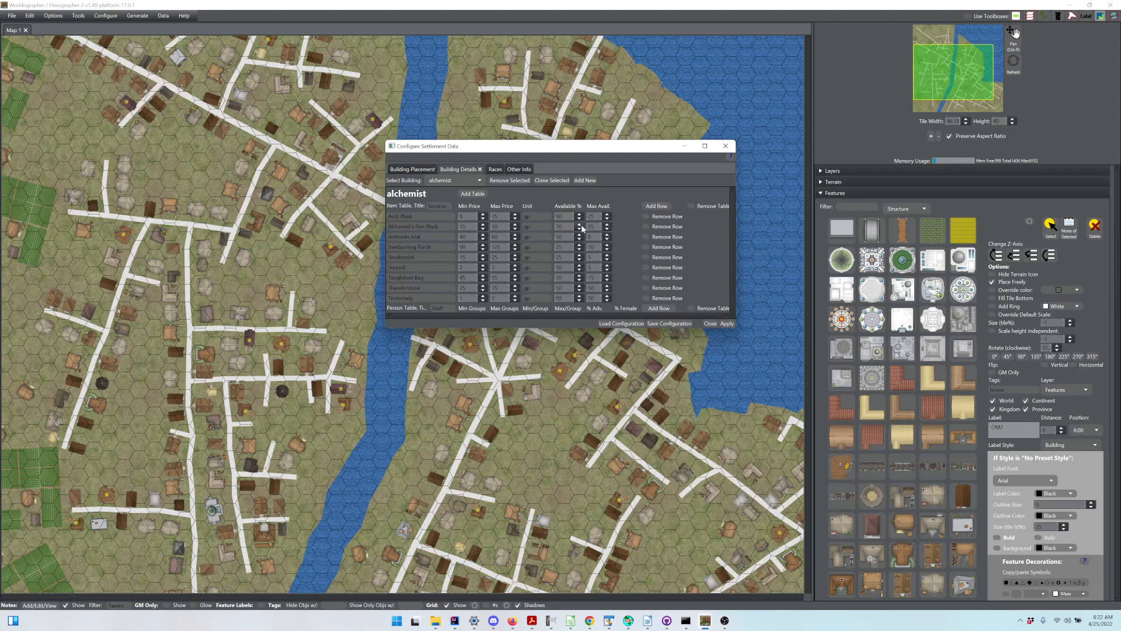
{"action": "scroll", "coordinate": [647, 236], "scroll_direction": "down", "scroll_amount": 3}
{"action": "scroll", "coordinate": [626, 248], "scroll_direction": "down", "scroll_amount": 1}
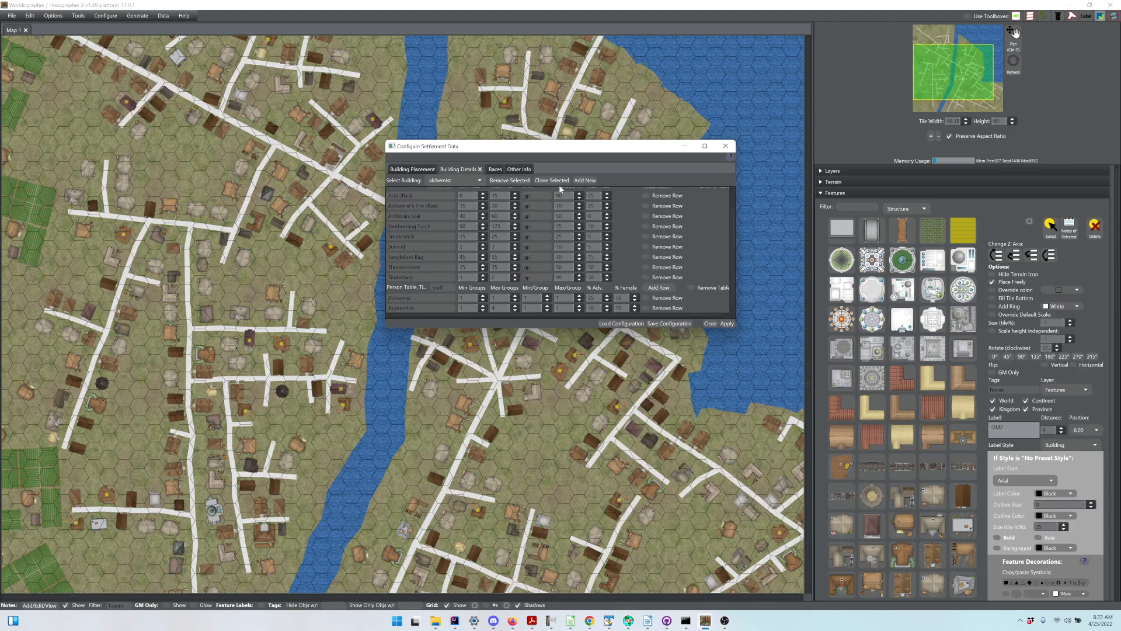
Examine the races table, then the name word lists and building naming patterns in the settlement data, and close the configuration
{"action": "left_click", "coordinate": [495, 170]}
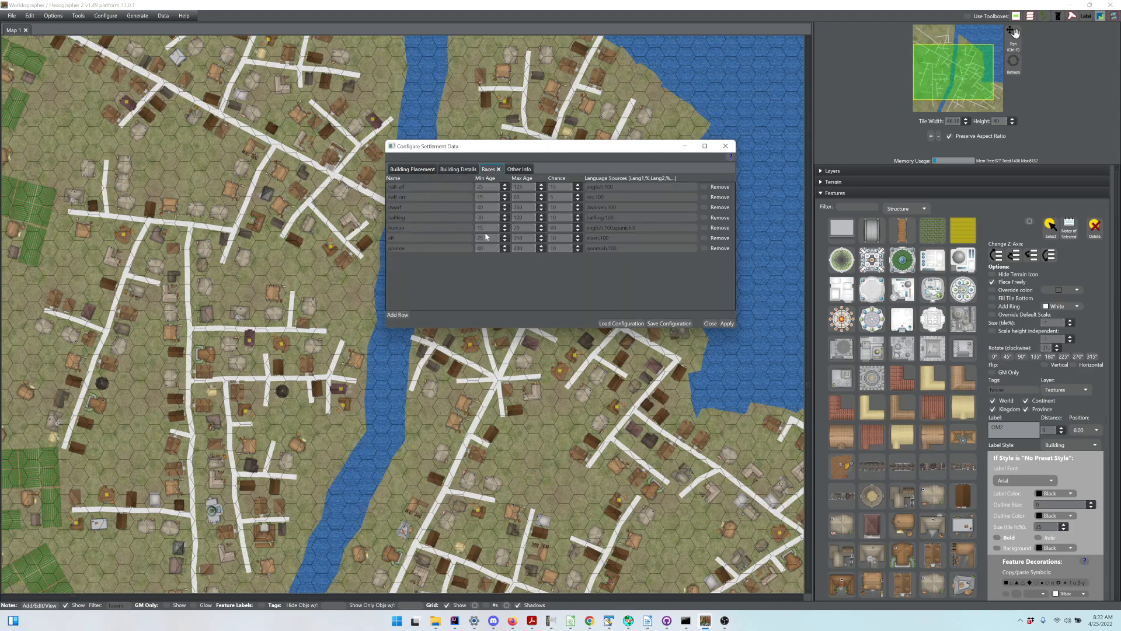
{"action": "left_click", "coordinate": [518, 170]}
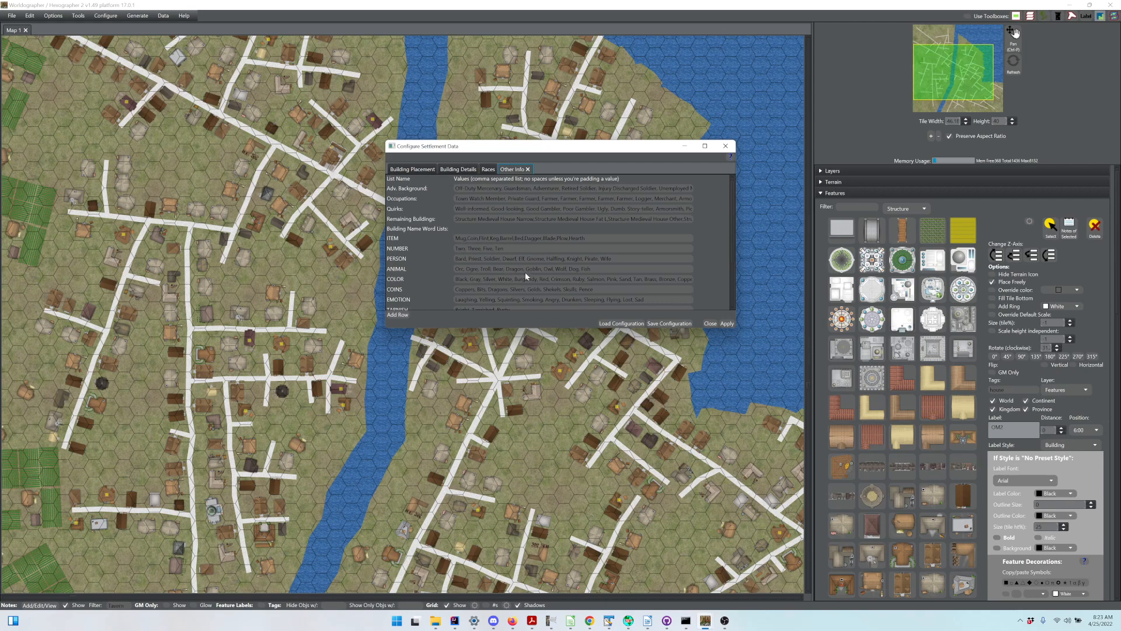
{"action": "scroll", "coordinate": [422, 257], "scroll_direction": "down", "scroll_amount": 3}
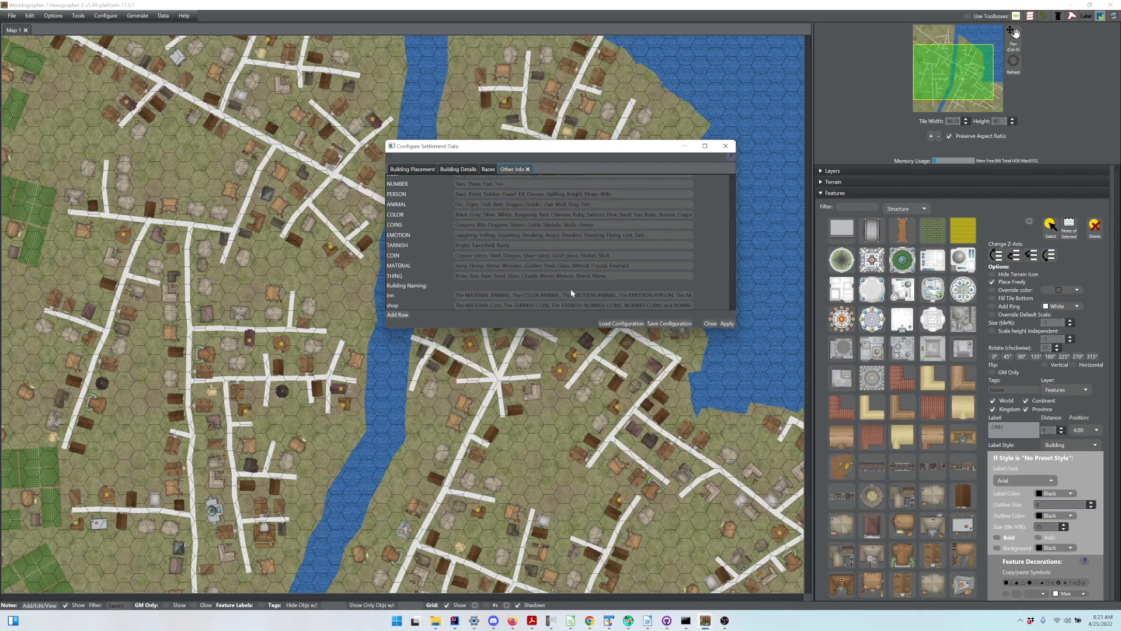
{"action": "left_click", "coordinate": [711, 323]}
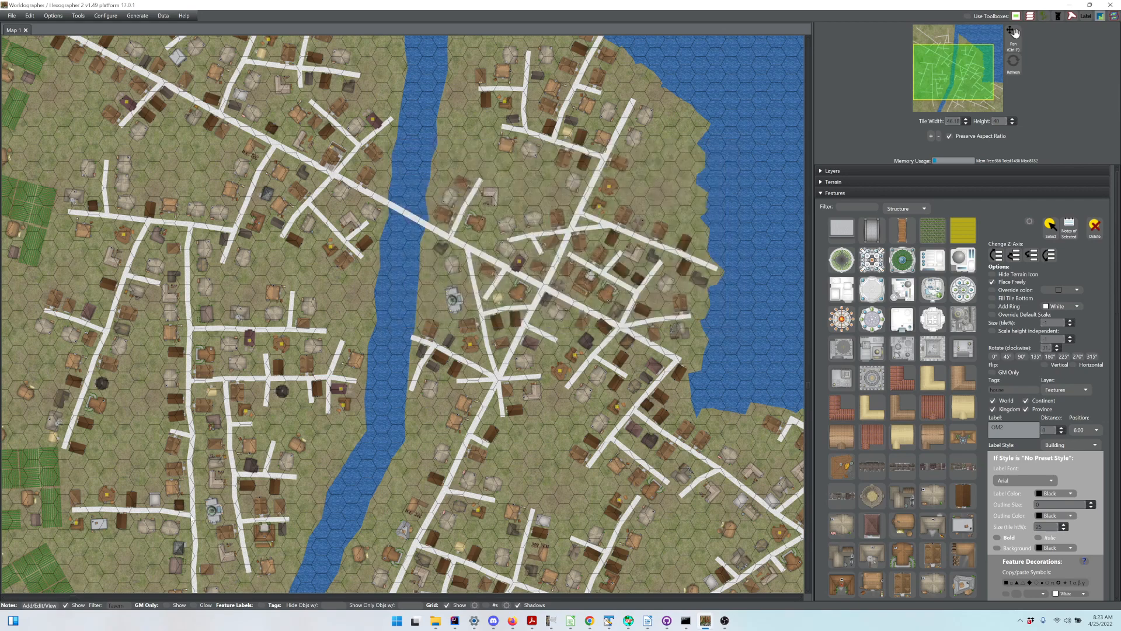
Filter the map notes to Inn, view the QN1 Emerald Mug inn note, and close it
{"action": "double_click", "coordinate": [124, 604]}
{"action": "type", "text": "Inn"}
{"action": "left_click", "coordinate": [47, 607]}
{"action": "left_click", "coordinate": [586, 288]}
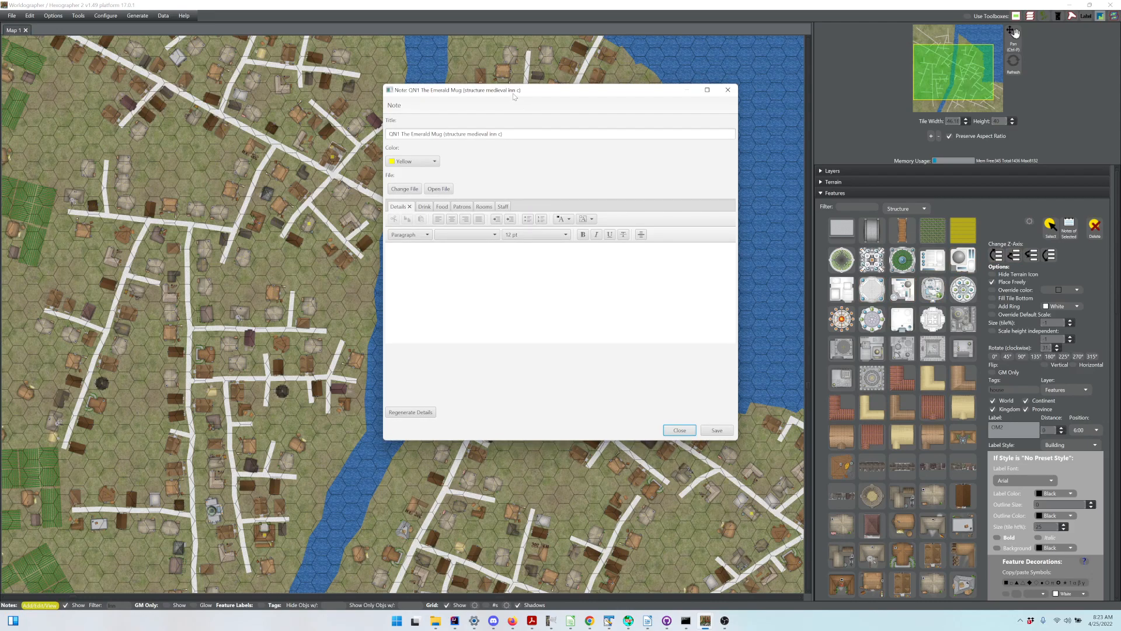
{"action": "left_click_drag", "start_coordinate": [511, 91], "coordinate": [365, 105]}
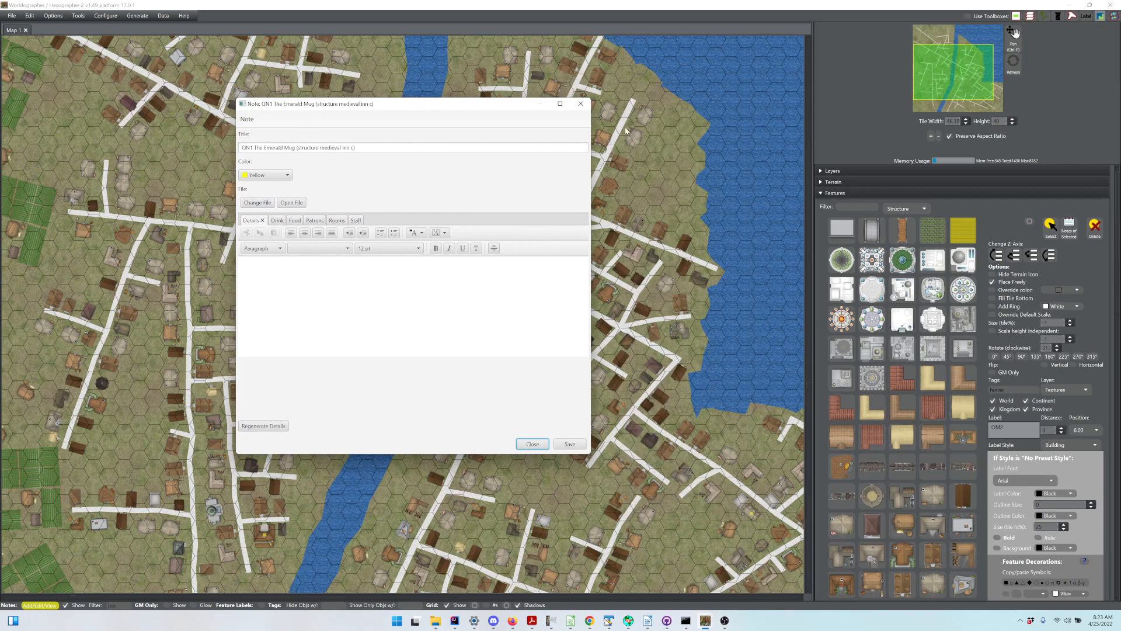
{"action": "left_click", "coordinate": [579, 103]}
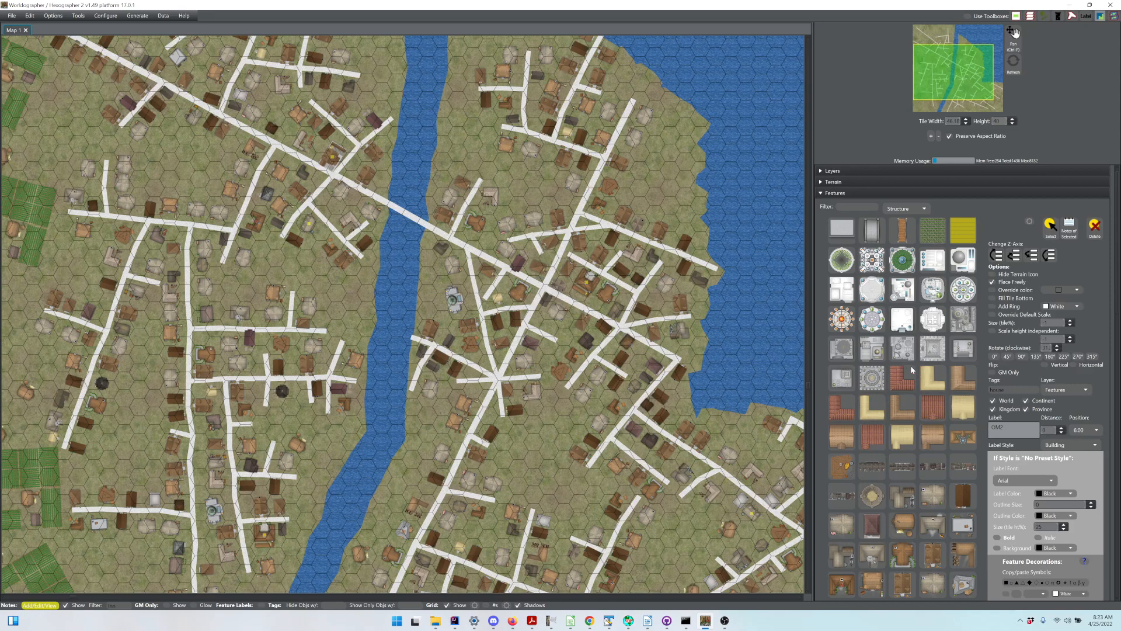
Create a new blank city map with columns lined up and the Forest Floor background texture
{"action": "left_click", "coordinate": [903, 358]}
{"action": "left_click", "coordinate": [9, 17]}
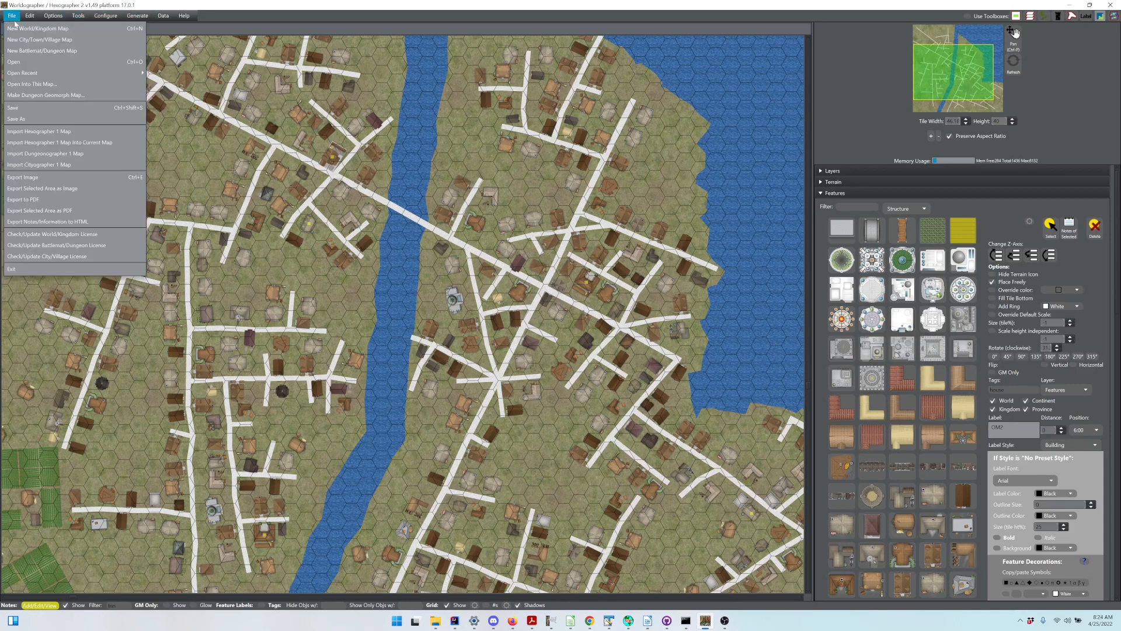
{"action": "left_click", "coordinate": [40, 39]}
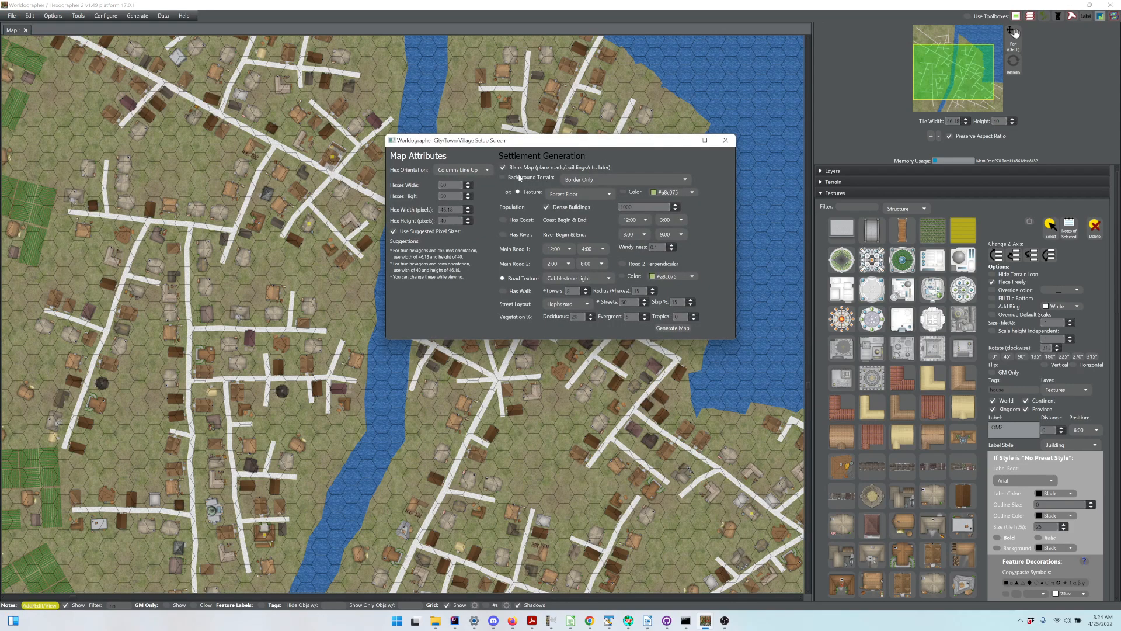
{"action": "left_click", "coordinate": [675, 330]}
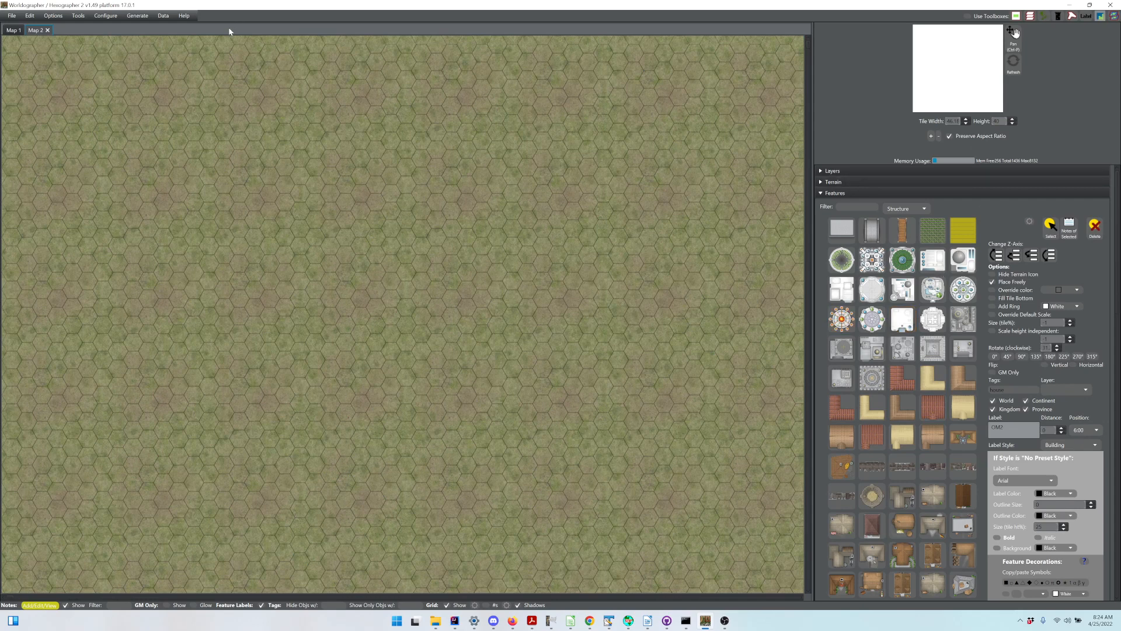
Generate a coast on the blank map that begins at the 6:00 position and ends at 10:00
{"action": "left_click", "coordinate": [140, 17]}
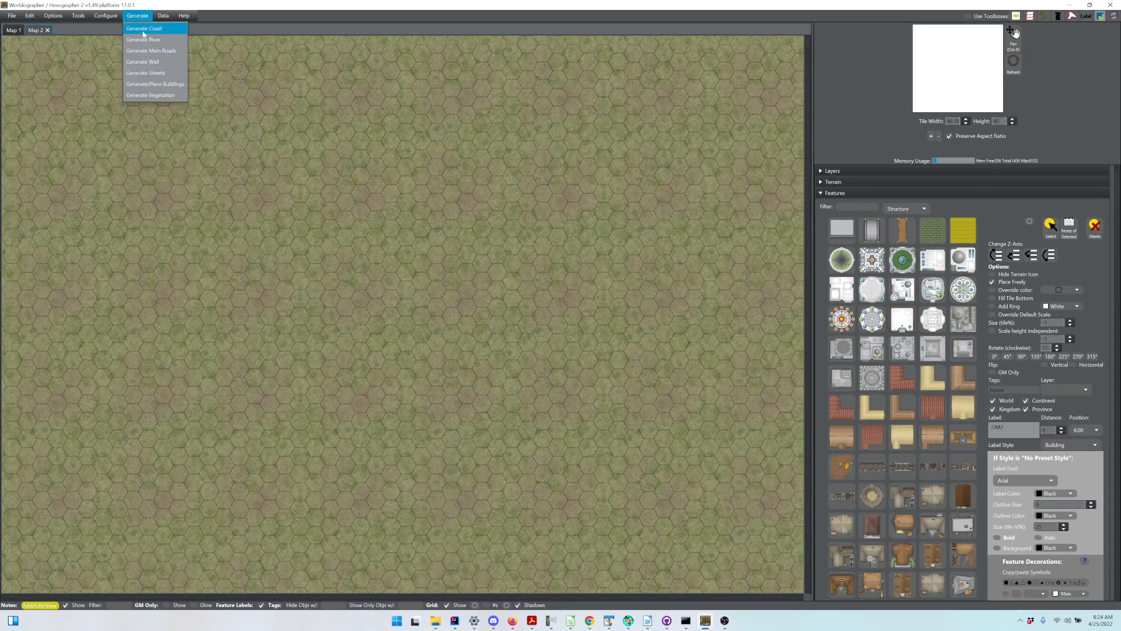
{"action": "left_click", "coordinate": [144, 29]}
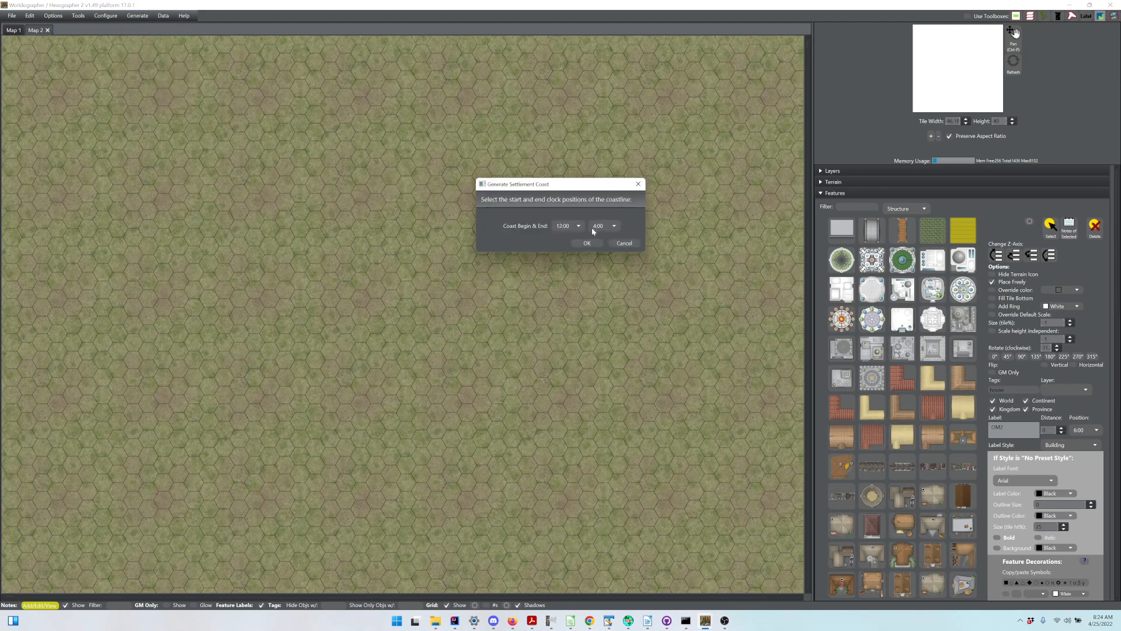
{"action": "left_click", "coordinate": [567, 226]}
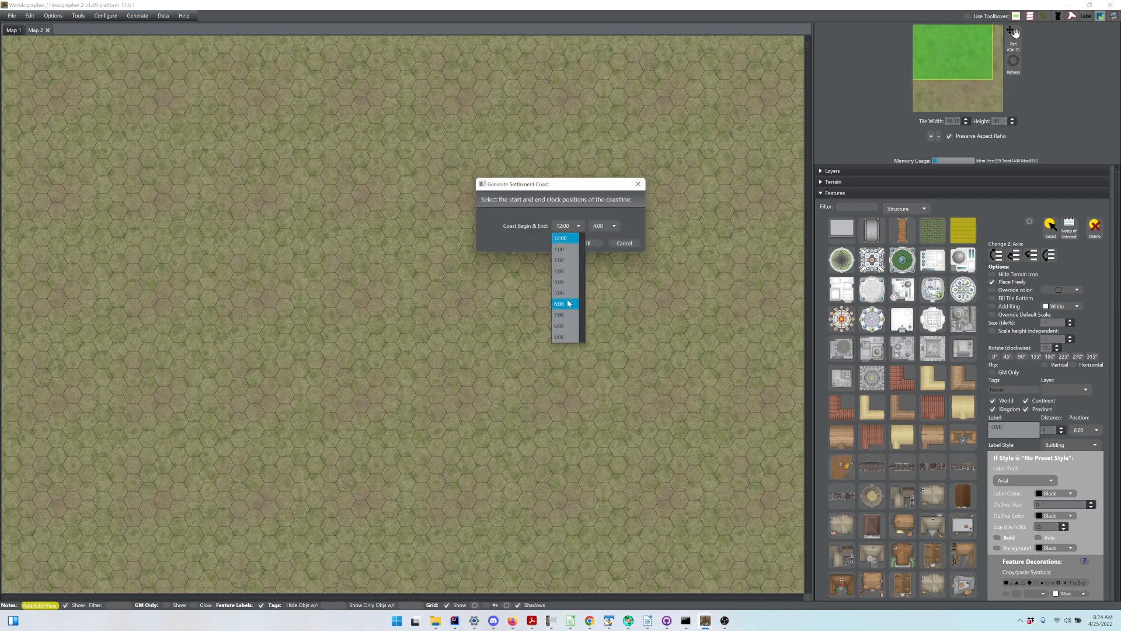
{"action": "left_click", "coordinate": [568, 303]}
{"action": "left_click", "coordinate": [600, 226]}
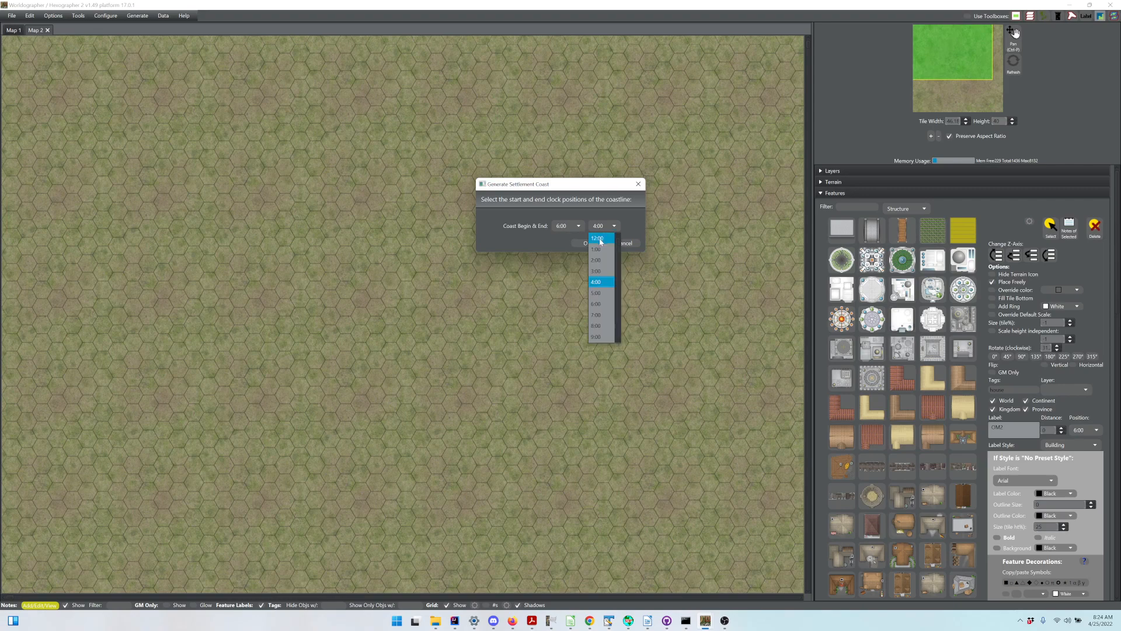
{"action": "scroll", "coordinate": [610, 315], "scroll_direction": "down", "scroll_amount": 1}
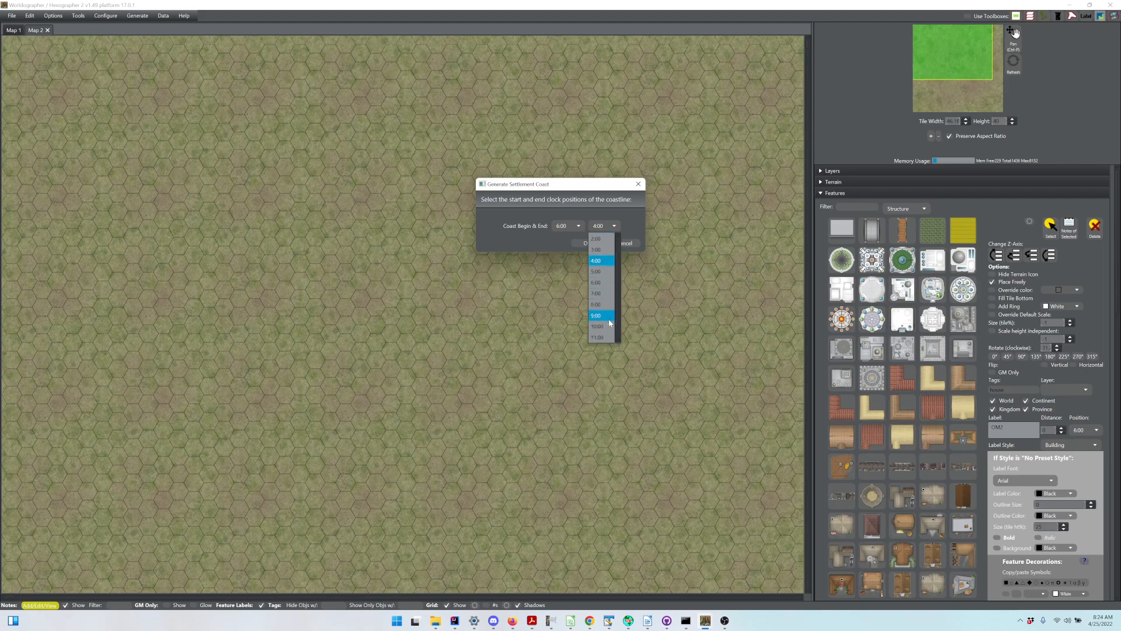
{"action": "left_click", "coordinate": [607, 326]}
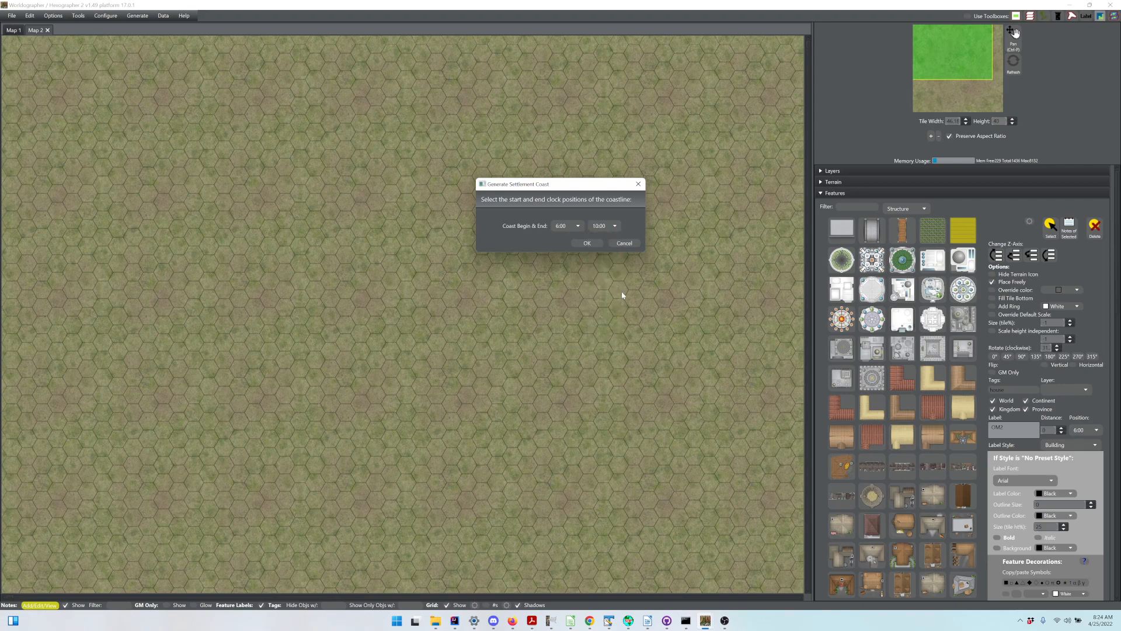
{"action": "left_click", "coordinate": [591, 243]}
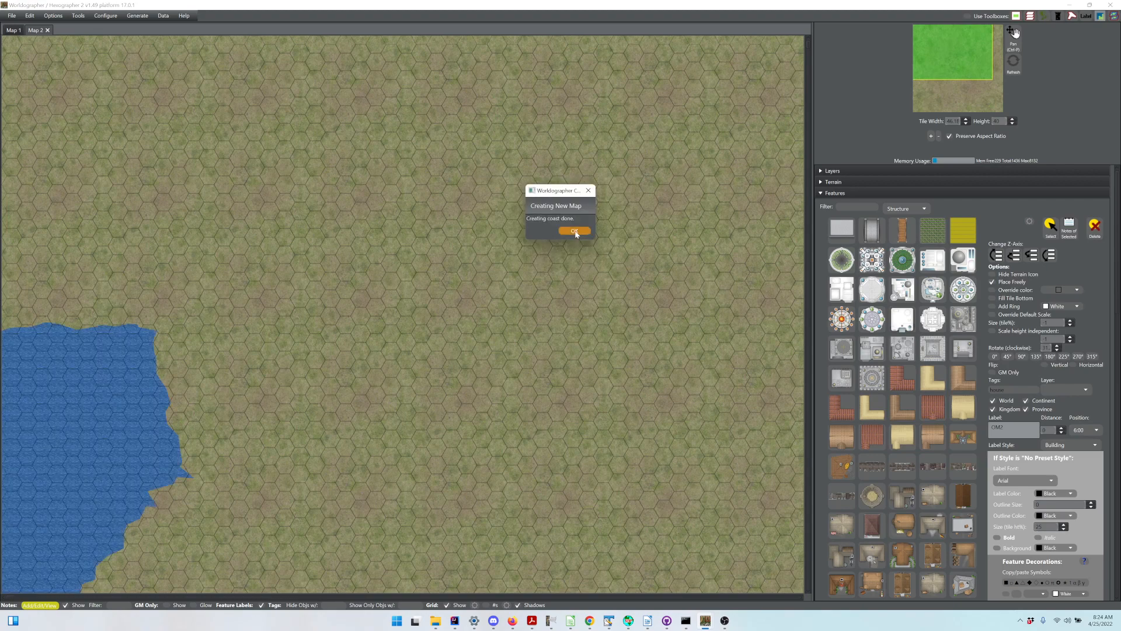
{"action": "left_click", "coordinate": [574, 232]}
Generate two Cobblestone Light main roads, the first from 12:00 to 5:00 and the second from 2:00 to 7:00
{"action": "mouse_move", "coordinate": [953, 78]}
{"action": "left_mouse_down"}
{"action": "mouse_move", "coordinate": [949, 86]}
{"action": "mouse_move", "coordinate": [945, 68]}
{"action": "mouse_move", "coordinate": [949, 77]}
{"action": "left_mouse_up"}
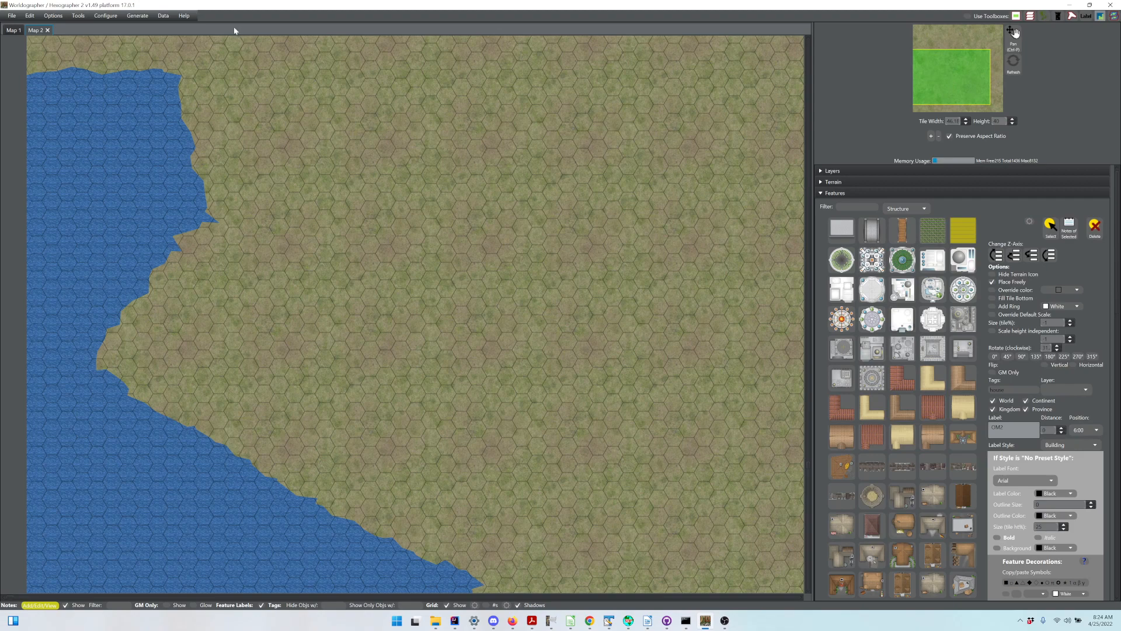
{"action": "left_click", "coordinate": [136, 16]}
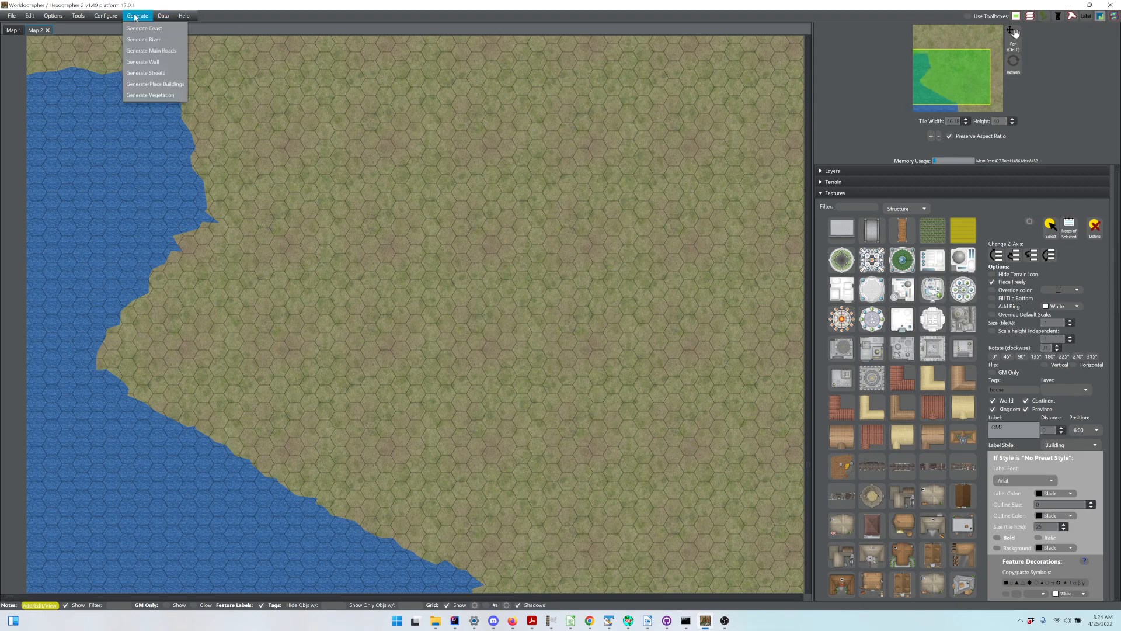
{"action": "left_click", "coordinate": [156, 51]}
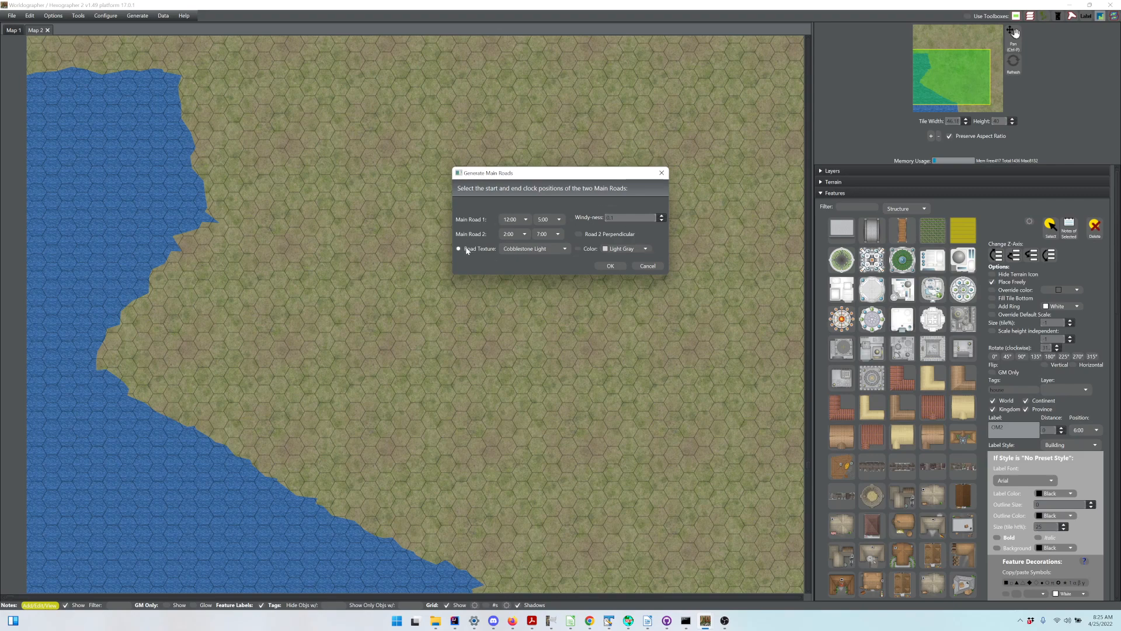
{"action": "left_click", "coordinate": [614, 268]}
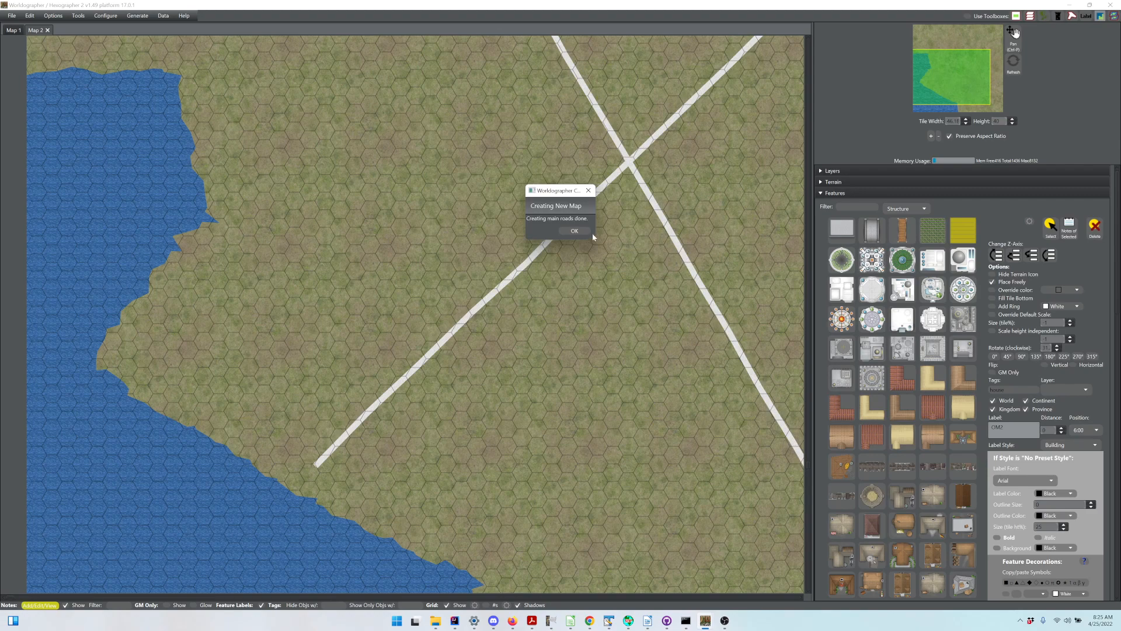
{"action": "left_click", "coordinate": [576, 231]}
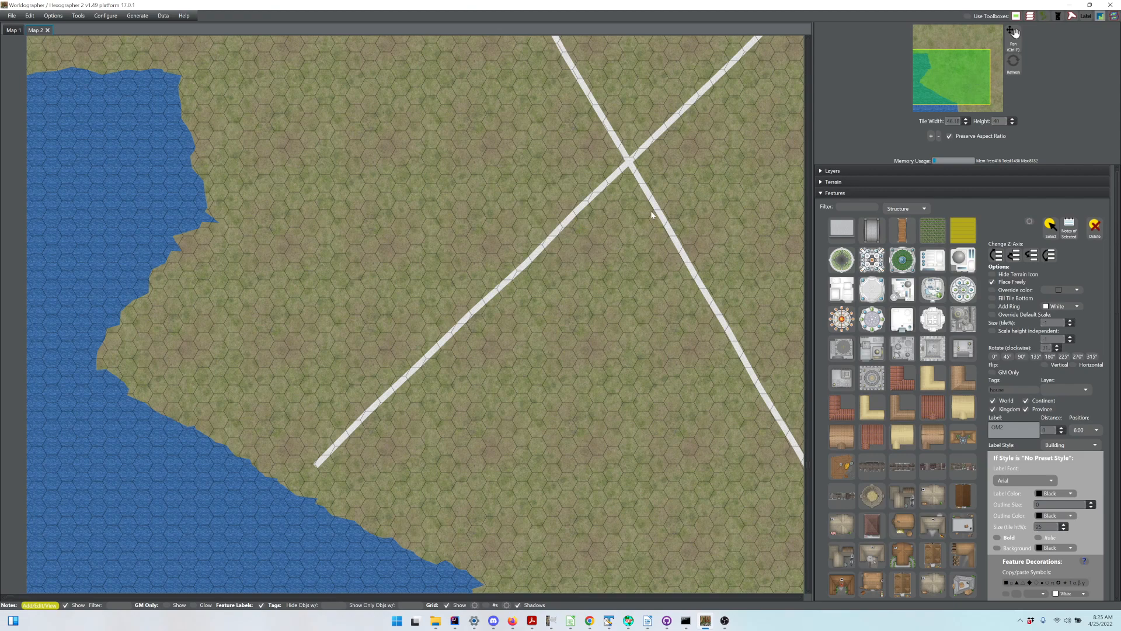
Select the main road running from the northeast to the southwest coast, check its tag, and delete it
{"action": "left_click", "coordinate": [863, 193]}
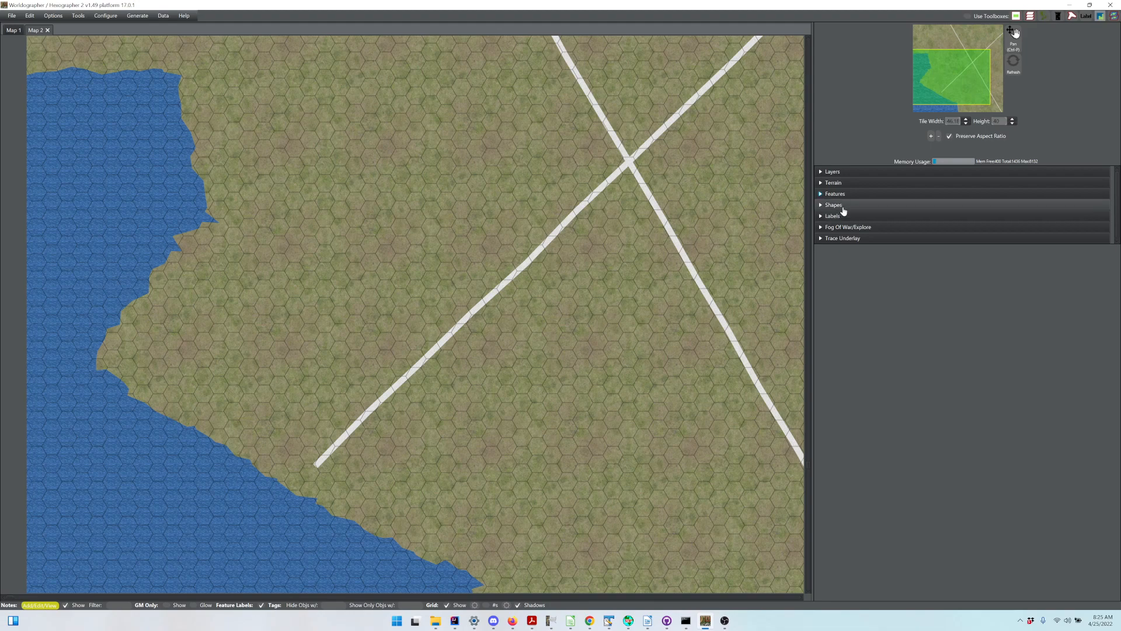
{"action": "left_click", "coordinate": [841, 205]}
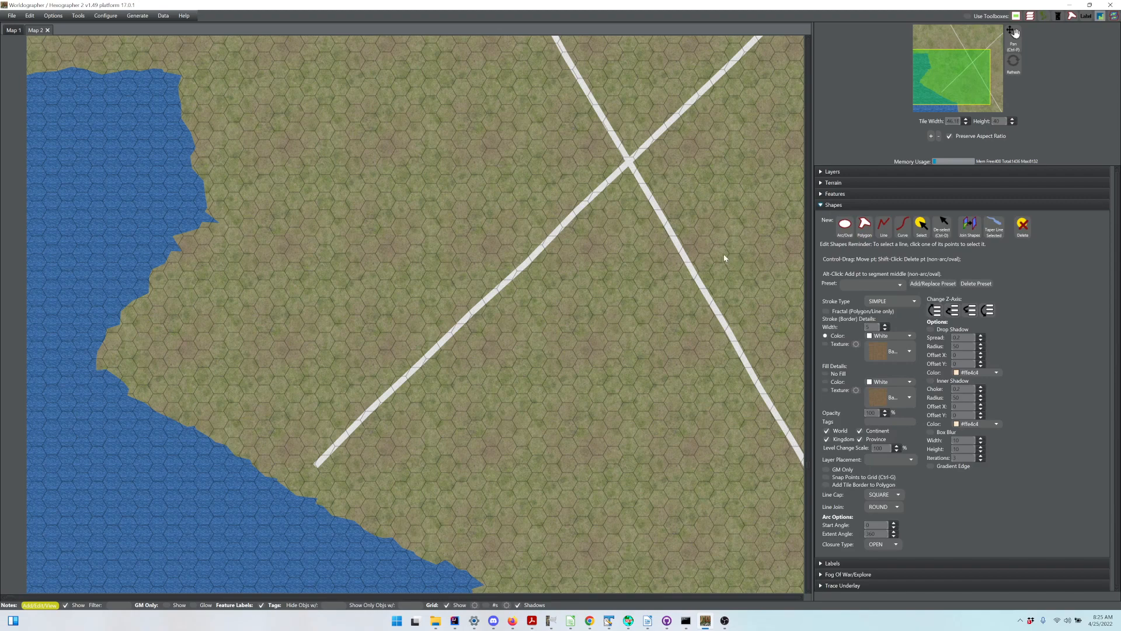
{"action": "left_click", "coordinate": [885, 232]}
{"action": "left_click", "coordinate": [921, 237]}
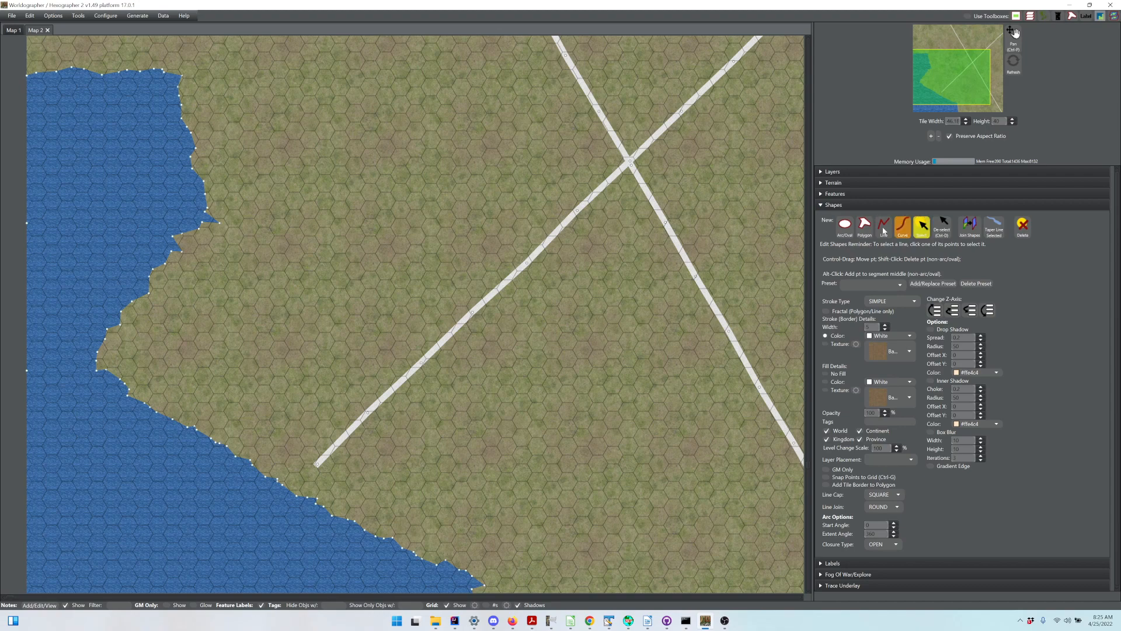
{"action": "left_click", "coordinate": [578, 212]}
{"action": "left_click", "coordinate": [577, 213]}
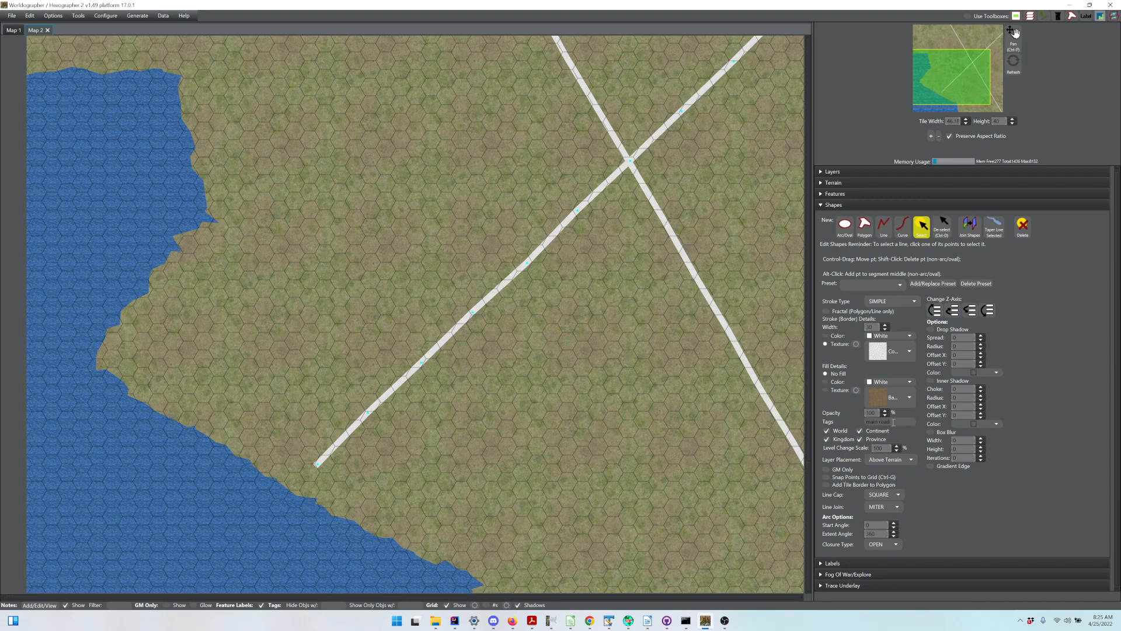
{"action": "left_click_drag", "start_coordinate": [893, 421], "coordinate": [867, 422]}
{"action": "left_click", "coordinate": [1023, 225]}
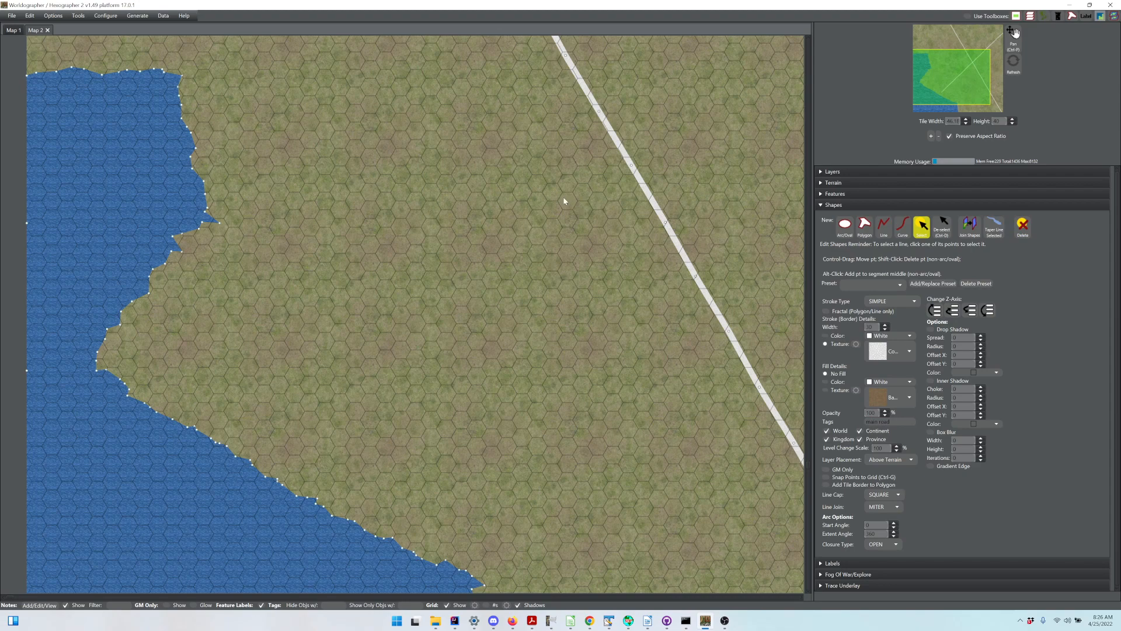
Draw a short straight cobblestone road line crossing the remaining main road near the middle of the map
{"action": "left_click", "coordinate": [886, 236]}
{"action": "left_click", "coordinate": [685, 138]}
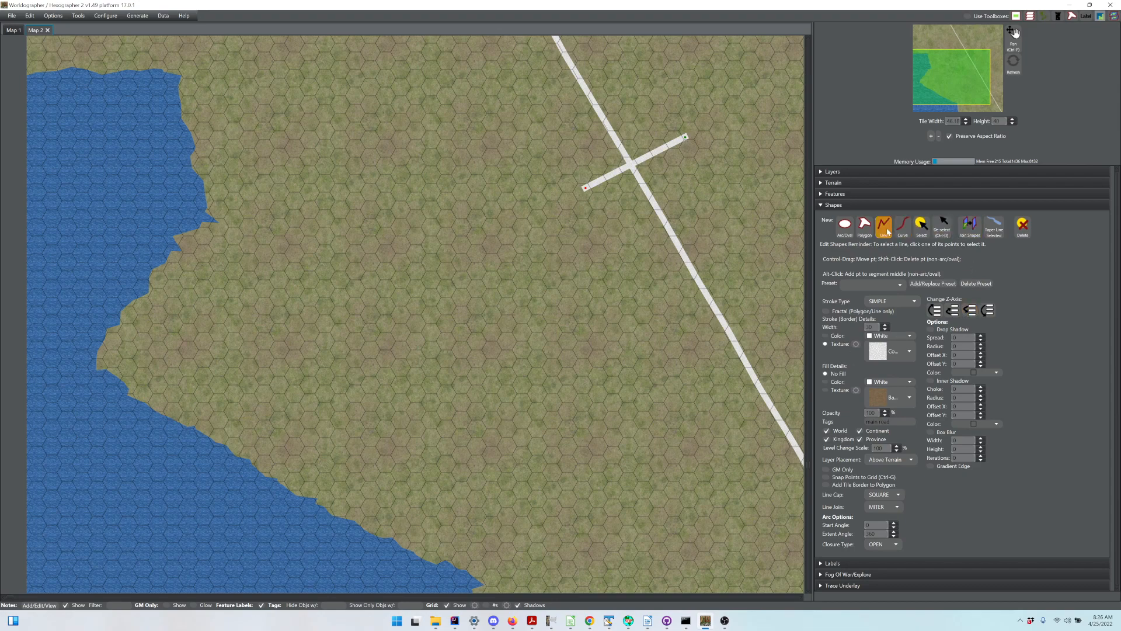
{"action": "left_click", "coordinate": [949, 230]}
Review the street generation settings for layout, number of streets and skip percentage, and cancel without generating
{"action": "left_click", "coordinate": [139, 17]}
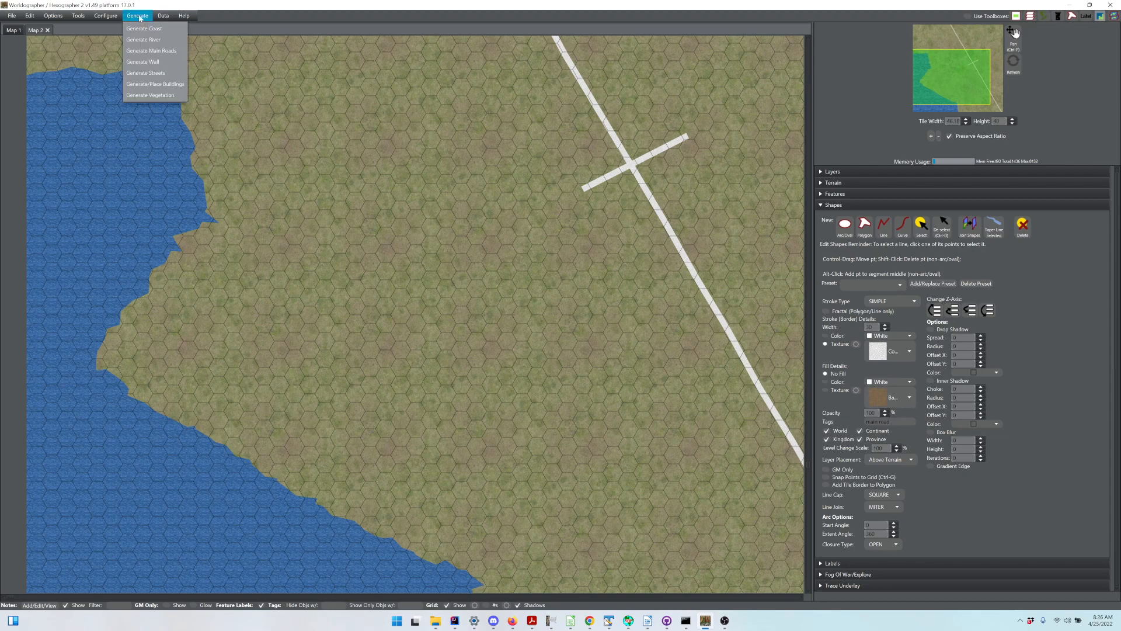
{"action": "left_click", "coordinate": [146, 73]}
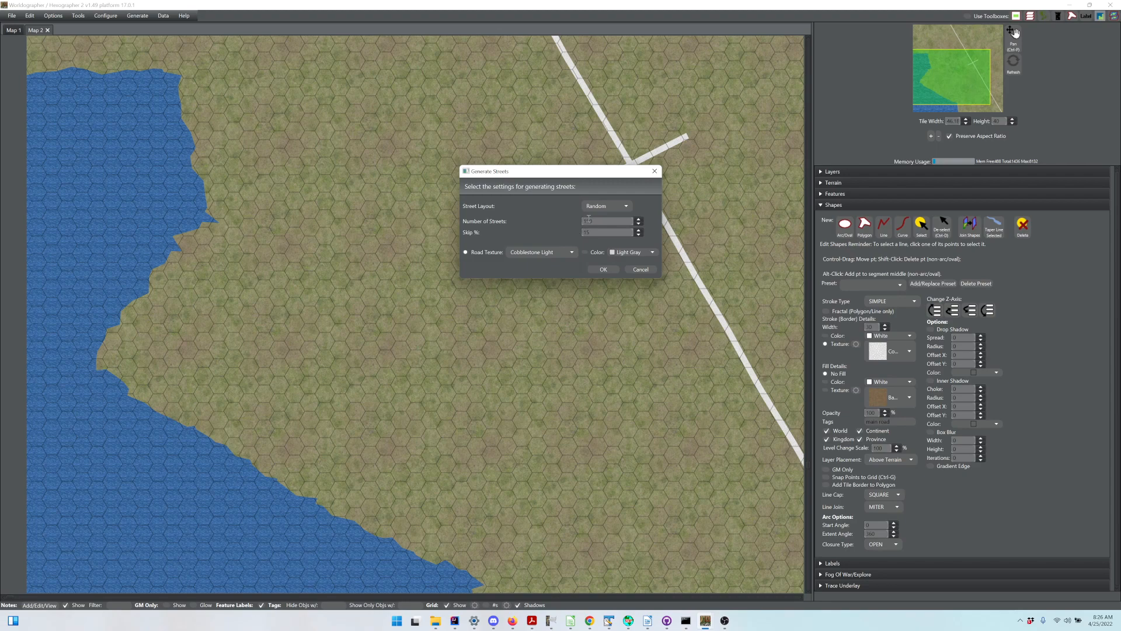
{"action": "double_click", "coordinate": [589, 220]}
{"action": "left_click", "coordinate": [641, 270]}
Generate a city wall around the road crossing using the default tower count and radius, and inspect its full outline
{"action": "left_click", "coordinate": [133, 14]}
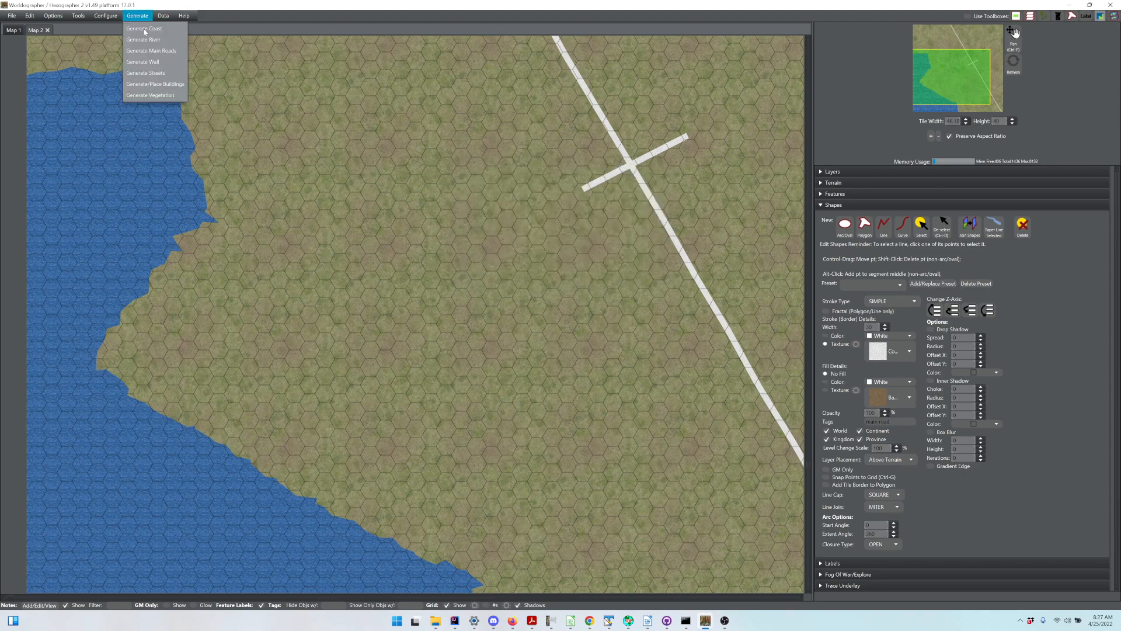
{"action": "left_click", "coordinate": [149, 63]}
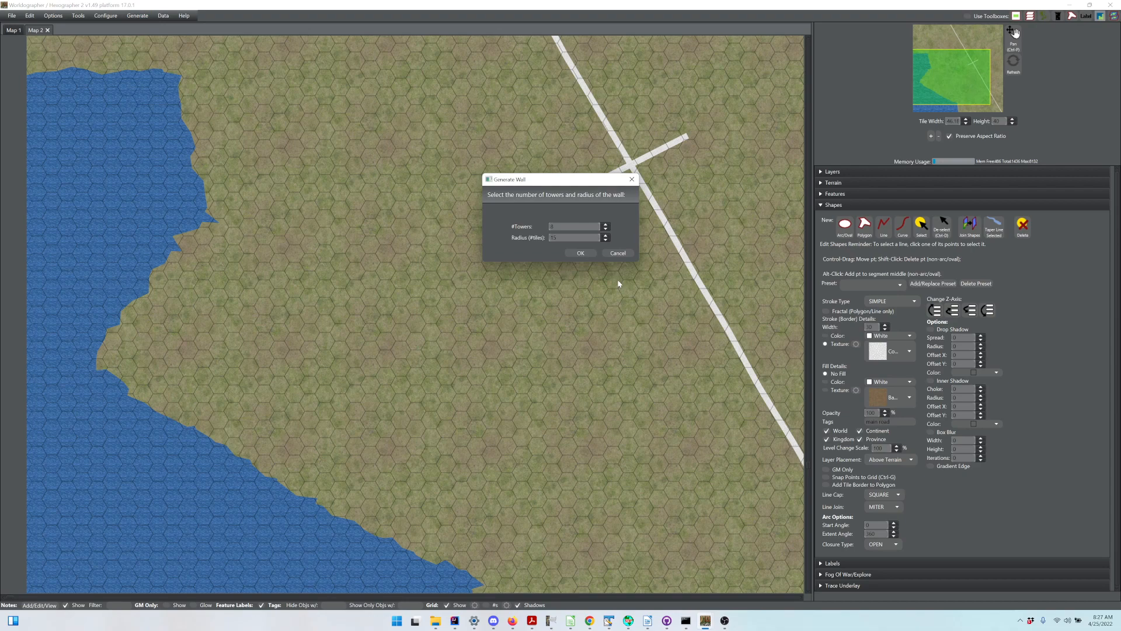
{"action": "left_click", "coordinate": [578, 252]}
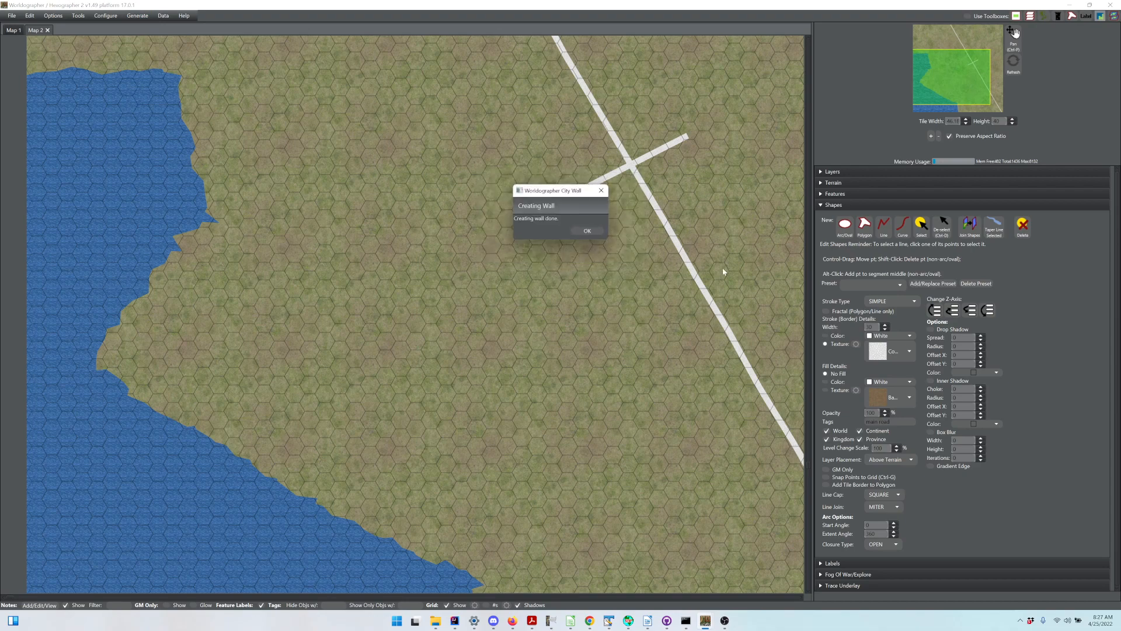
{"action": "left_click", "coordinate": [587, 231]}
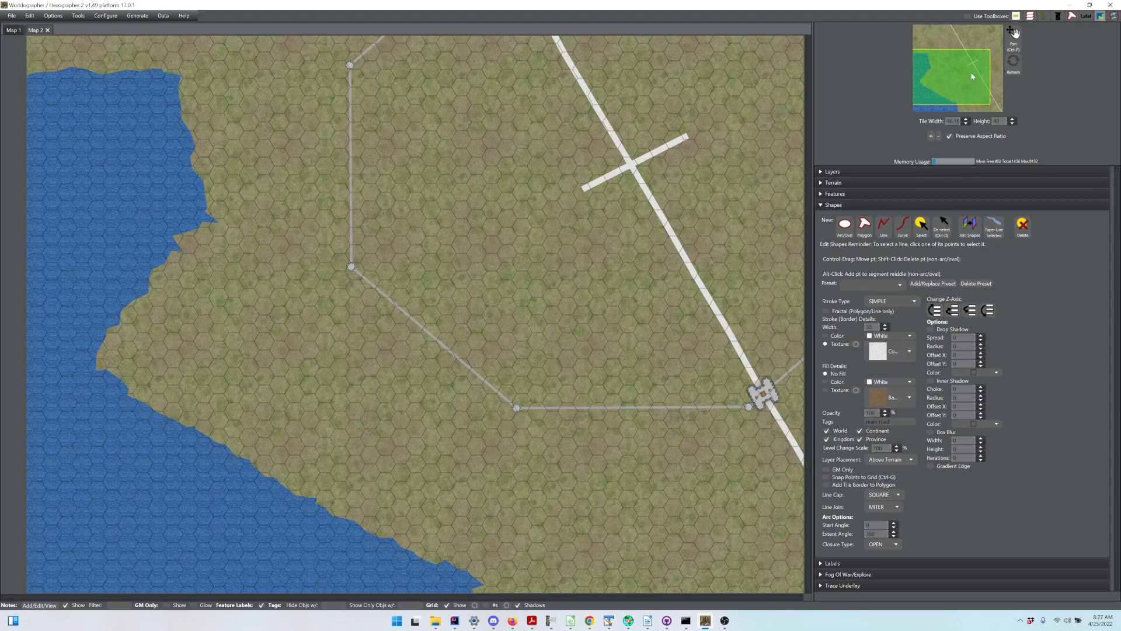
{"action": "mouse_move", "coordinate": [973, 76]}
{"action": "left_mouse_down"}
{"action": "mouse_move", "coordinate": [990, 71]}
{"action": "mouse_move", "coordinate": [968, 64]}
{"action": "left_mouse_up"}
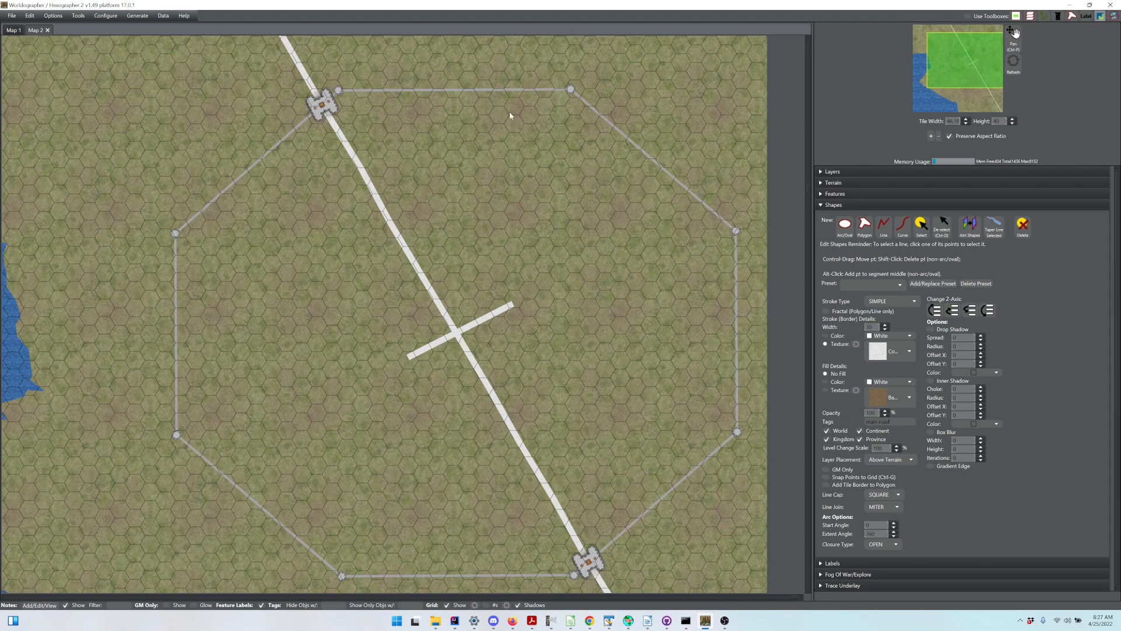
Generate 100 streets with the Haphazard layout and the Cobblestone Light road texture
{"action": "left_click", "coordinate": [140, 17]}
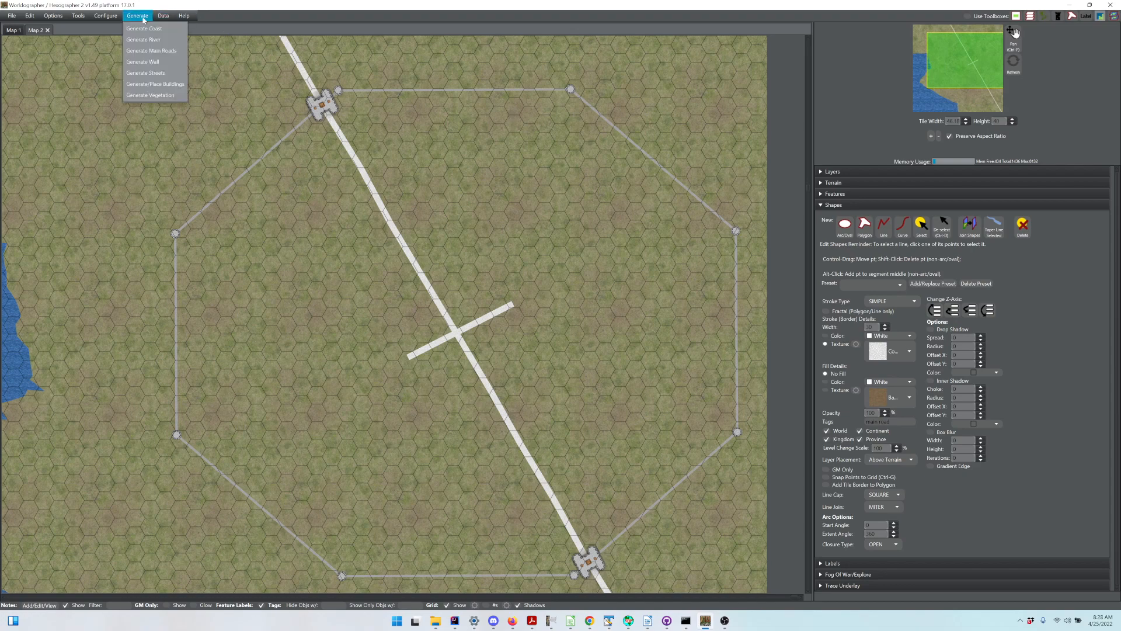
{"action": "left_click", "coordinate": [146, 73]}
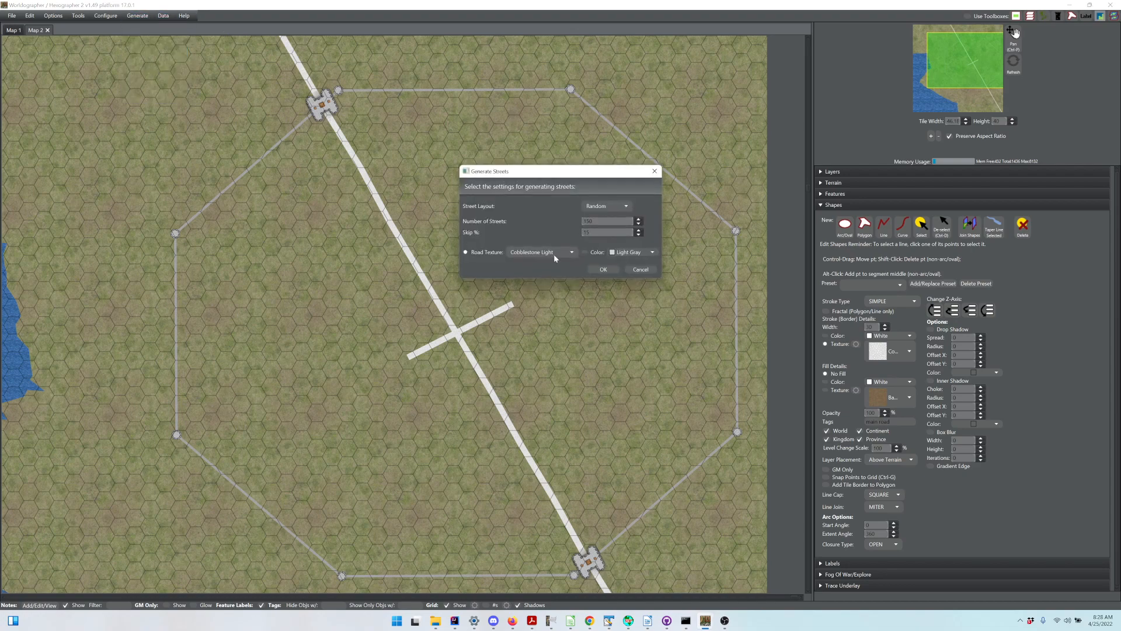
{"action": "left_click", "coordinate": [588, 222]}
{"action": "type", "text": "0"}
{"action": "left_click", "coordinate": [620, 209]}
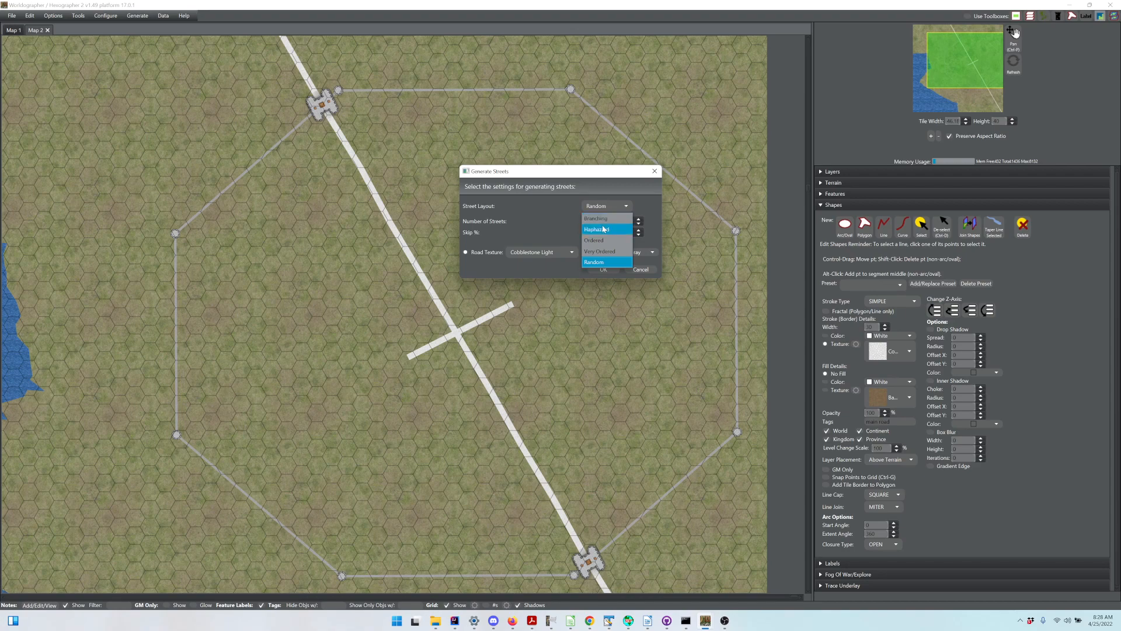
{"action": "left_click", "coordinate": [632, 237]}
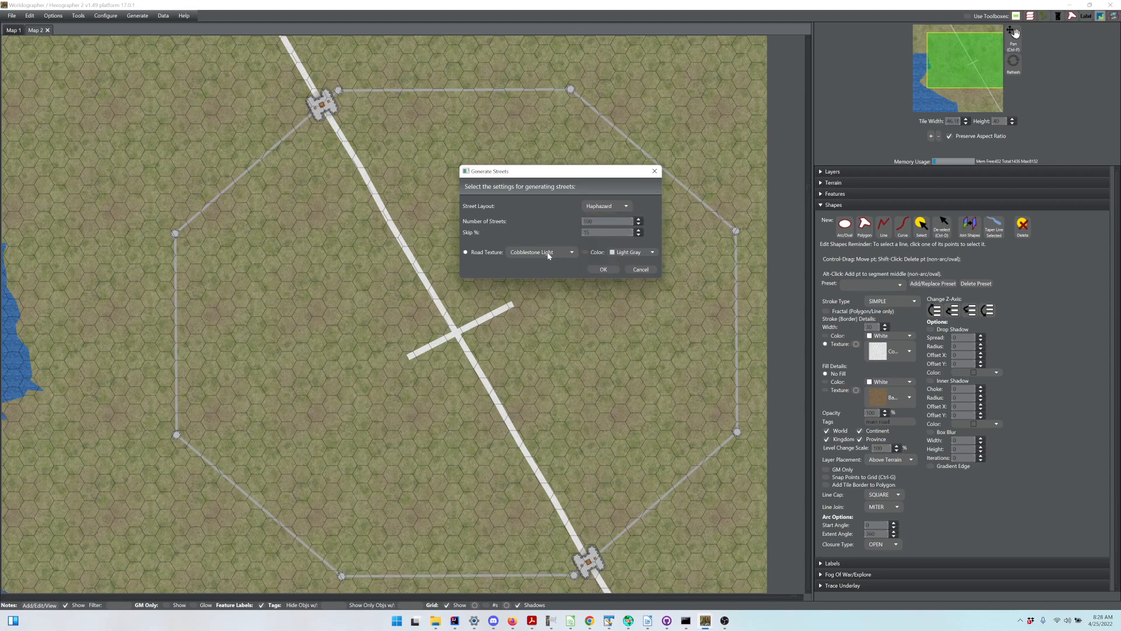
{"action": "left_click", "coordinate": [607, 272]}
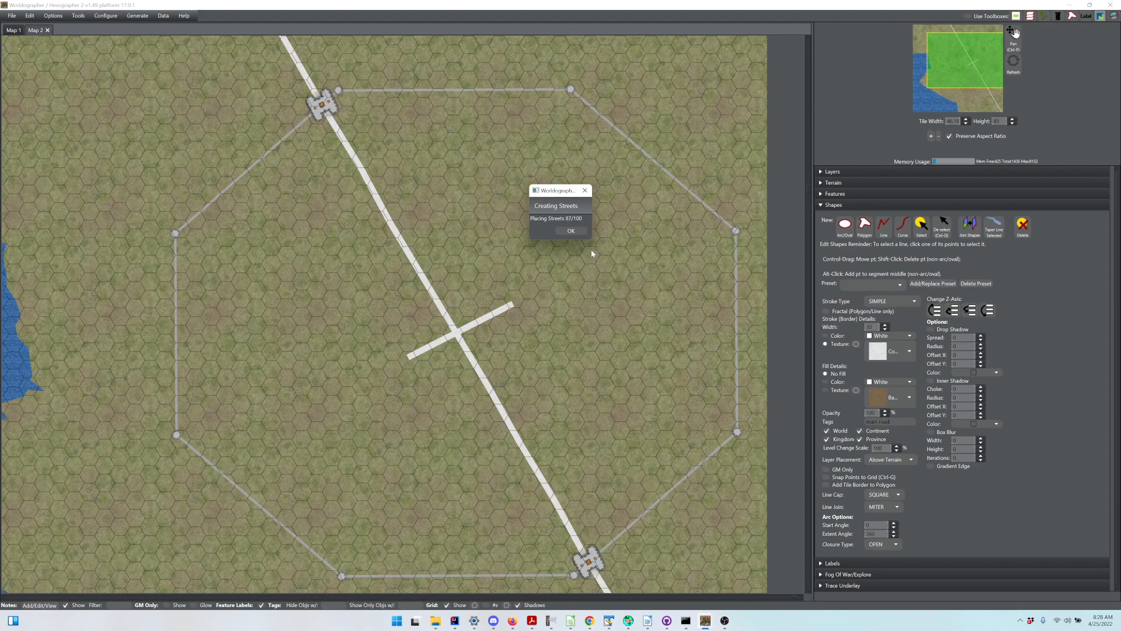
{"action": "left_click", "coordinate": [572, 231]}
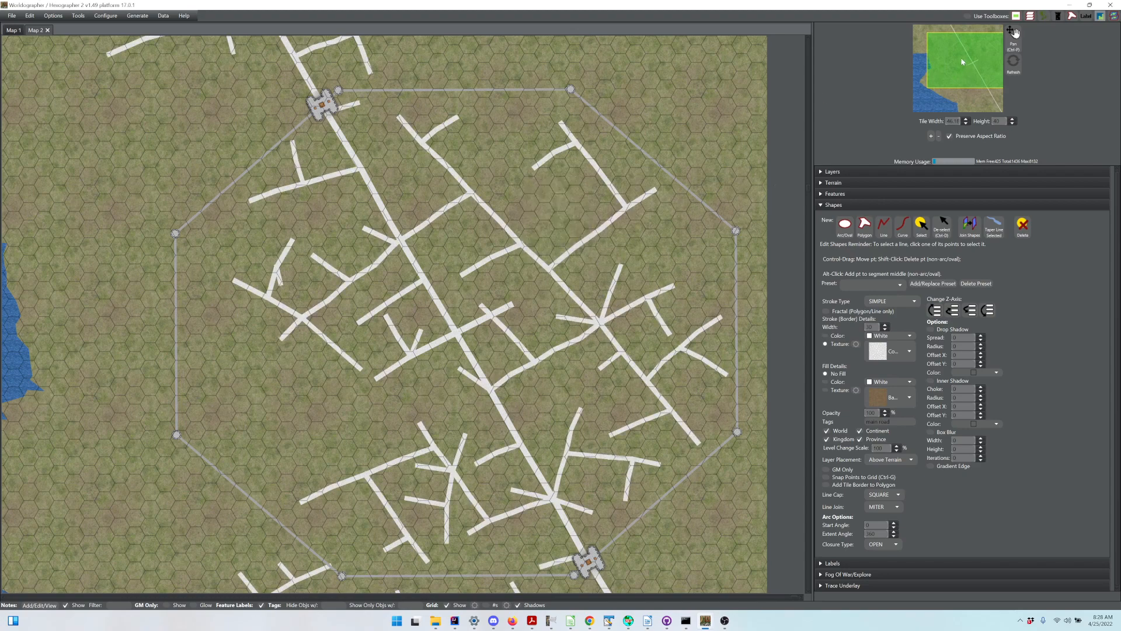
{"action": "mouse_move", "coordinate": [963, 61]}
{"action": "left_mouse_down"}
{"action": "mouse_move", "coordinate": [945, 40]}
{"action": "mouse_move", "coordinate": [958, 81]}
{"action": "left_mouse_up"}
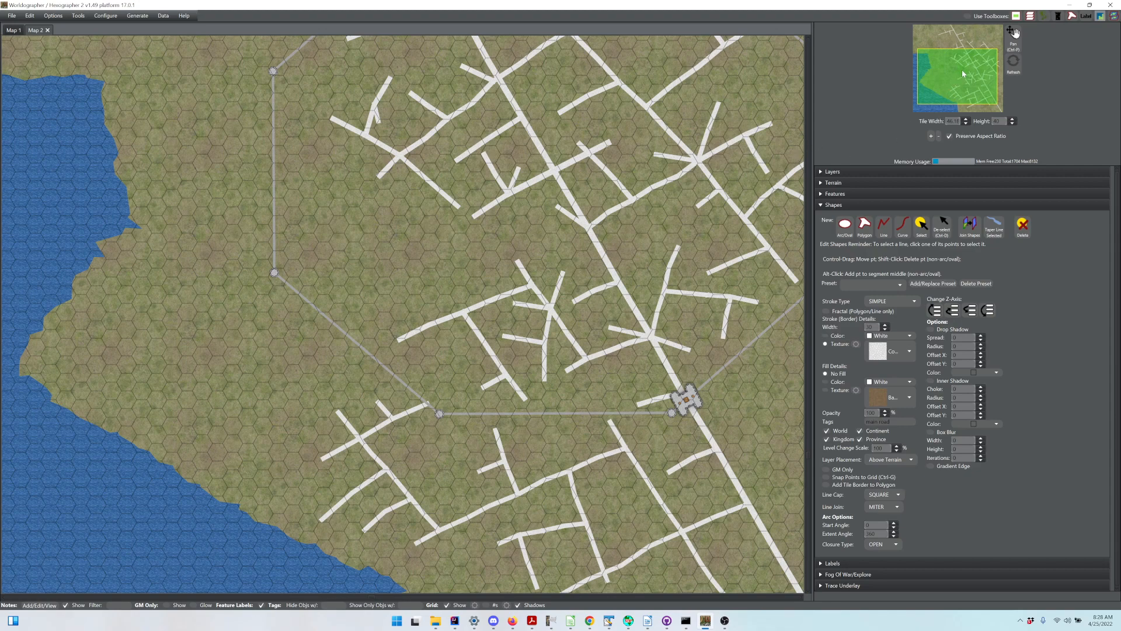
{"action": "left_click_drag", "start_coordinate": [963, 71], "coordinate": [971, 59]}
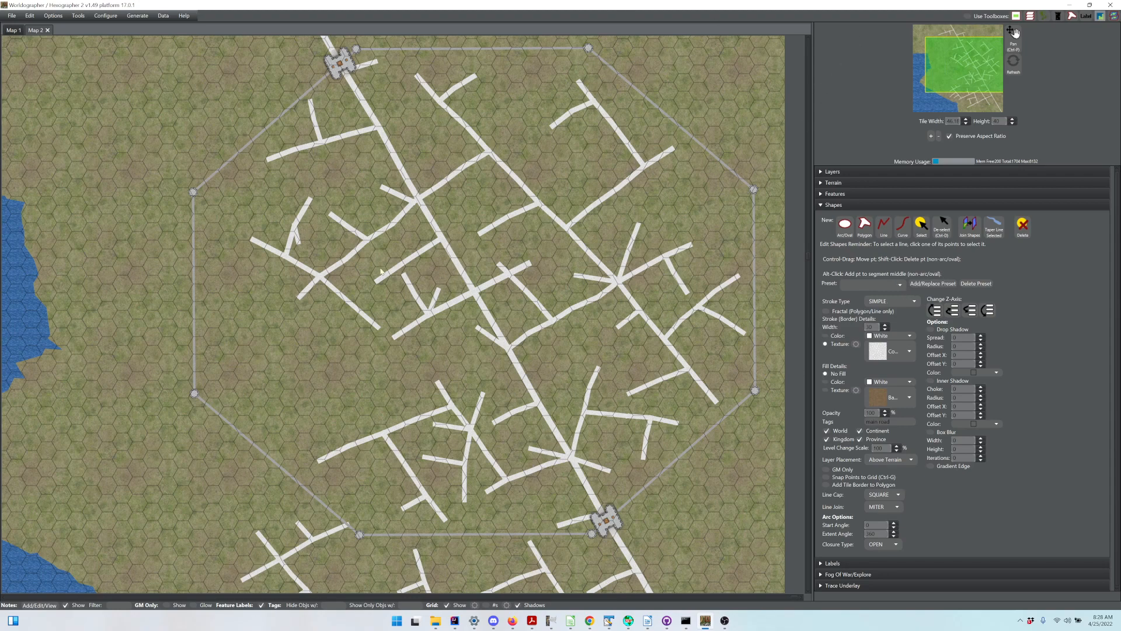
Delete five short, crowded stub streets that lie too close to neighbouring streets inside the city wall
{"action": "left_click", "coordinate": [137, 16]}
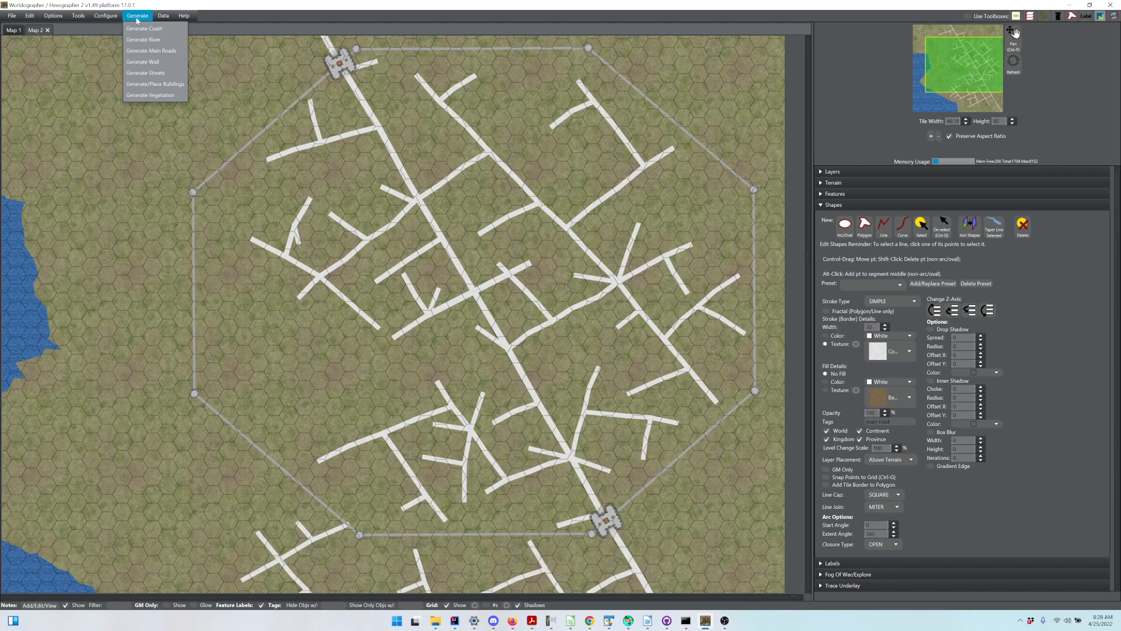
{"action": "left_click", "coordinate": [150, 12]}
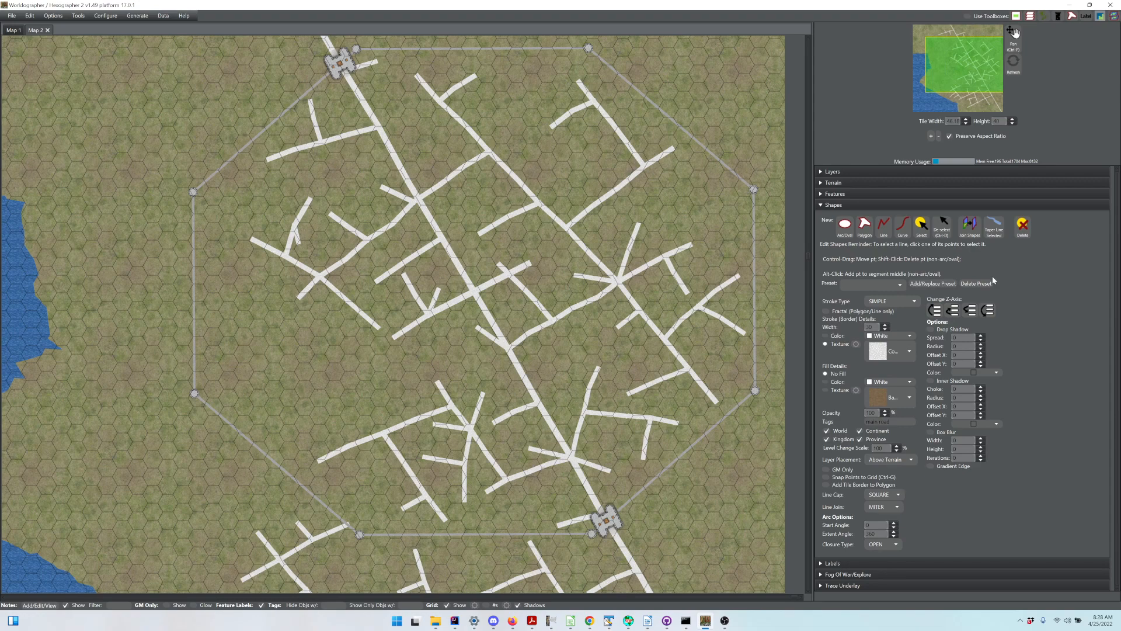
{"action": "left_click", "coordinate": [921, 229]}
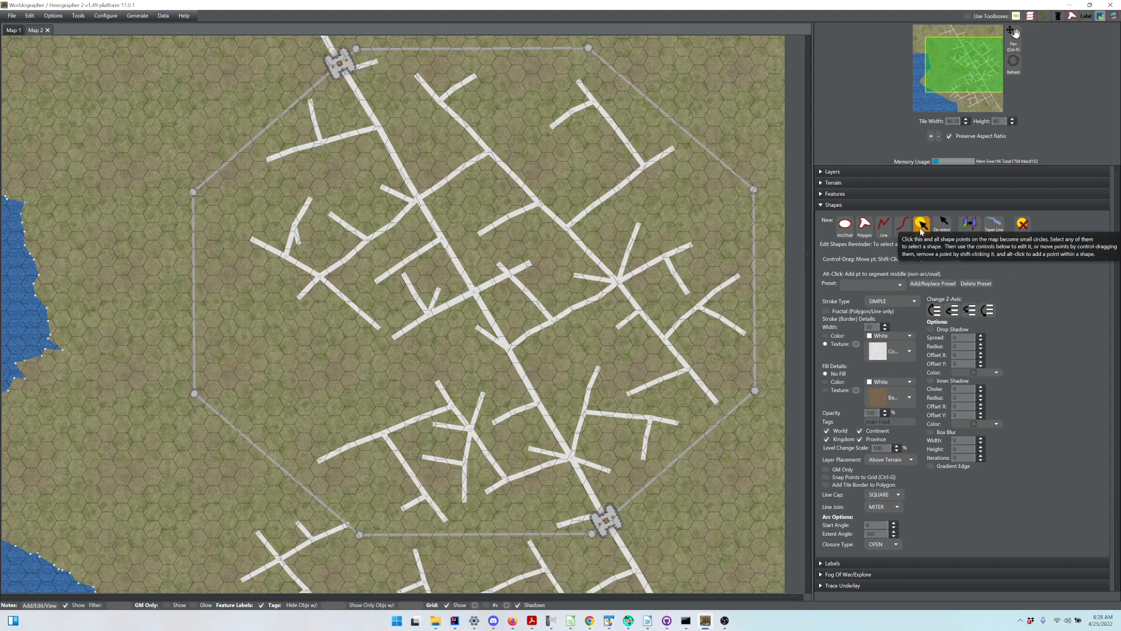
{"action": "left_click", "coordinate": [299, 245]}
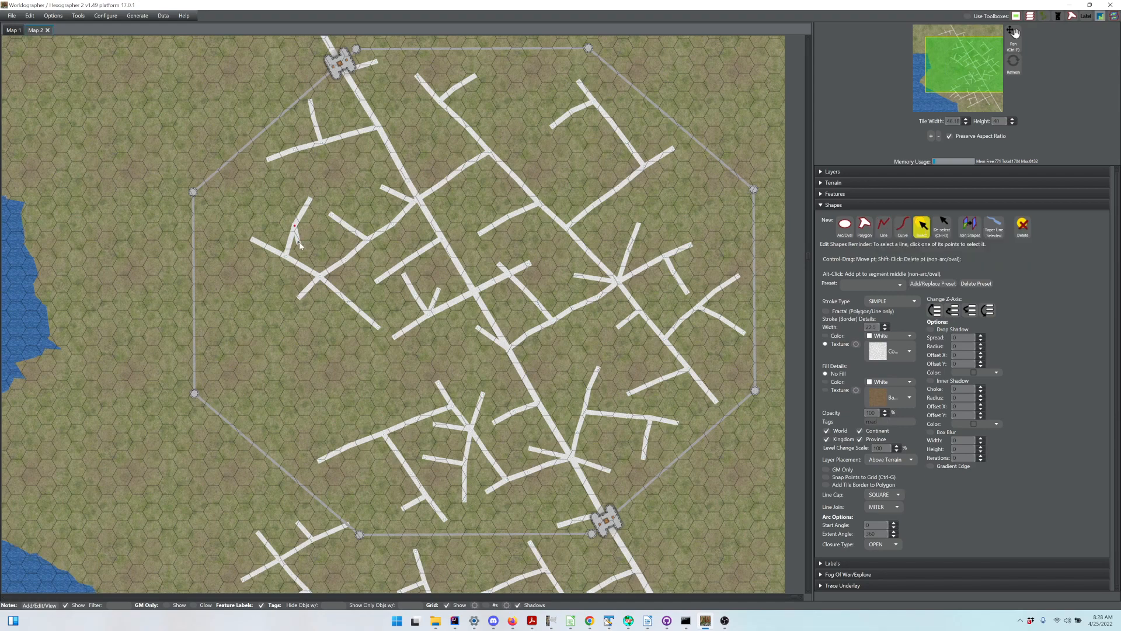
{"action": "key", "text": "Delete"}
{"action": "key", "text": "Delete"}
{"action": "key", "text": "Delete"}
{"action": "key", "text": "Delete"}
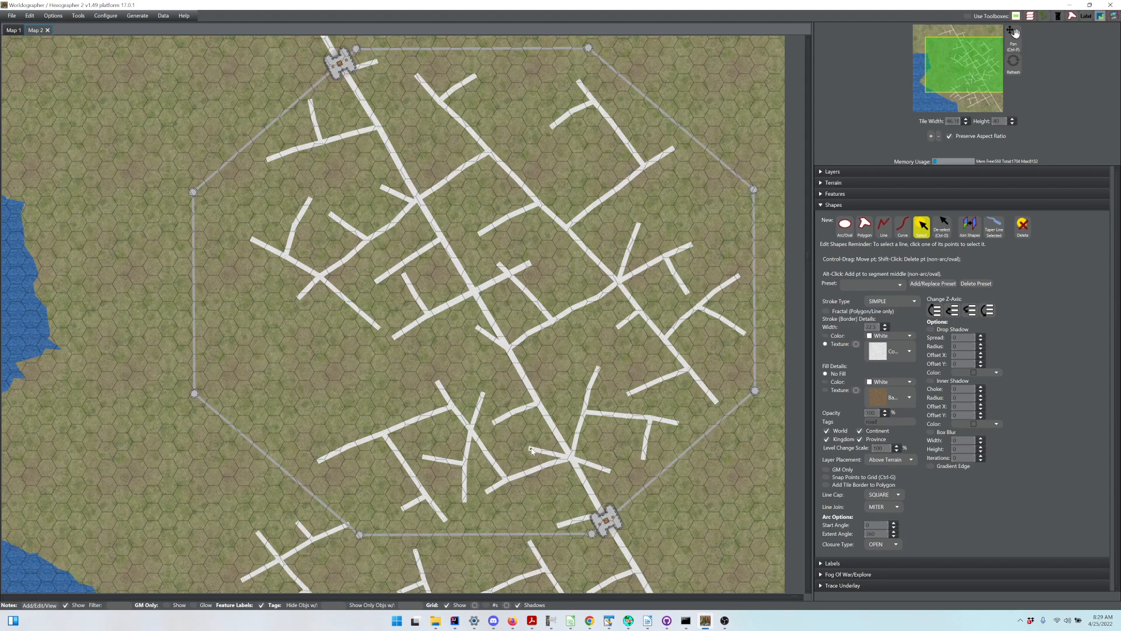
{"action": "key", "text": "Delete"}
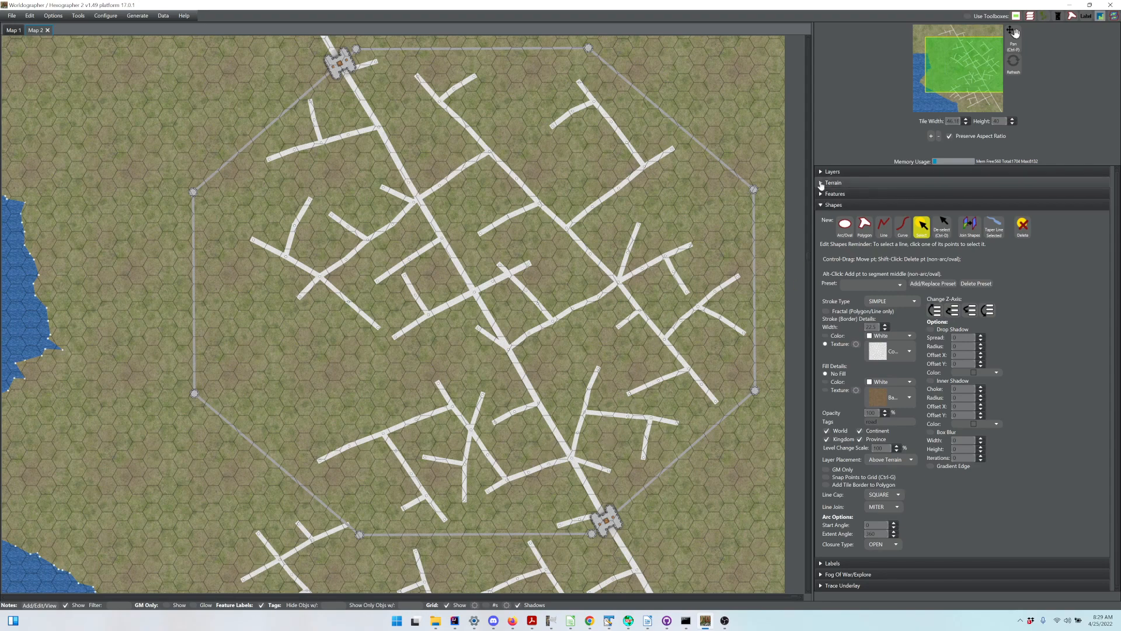
Lengthen two side streets outside the northwest gate, one toward the map's north edge and the other southward toward the wall
{"action": "mouse_move", "coordinate": [949, 65]}
{"action": "left_mouse_down"}
{"action": "mouse_move", "coordinate": [965, 91]}
{"action": "mouse_move", "coordinate": [948, 47]}
{"action": "left_mouse_up"}
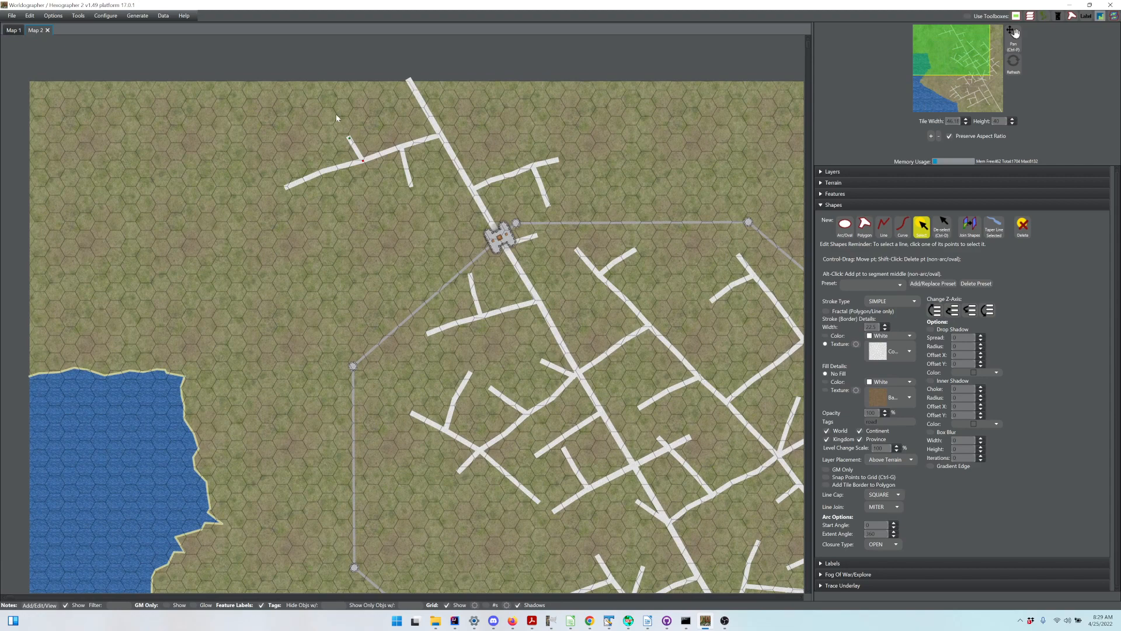
{"action": "left_click_drag", "start_coordinate": [325, 92], "coordinate": [318, 87]}
{"action": "left_click", "coordinate": [944, 235]}
{"action": "left_click_drag", "start_coordinate": [411, 186], "coordinate": [428, 254]}
{"action": "left_click", "coordinate": [921, 225]}
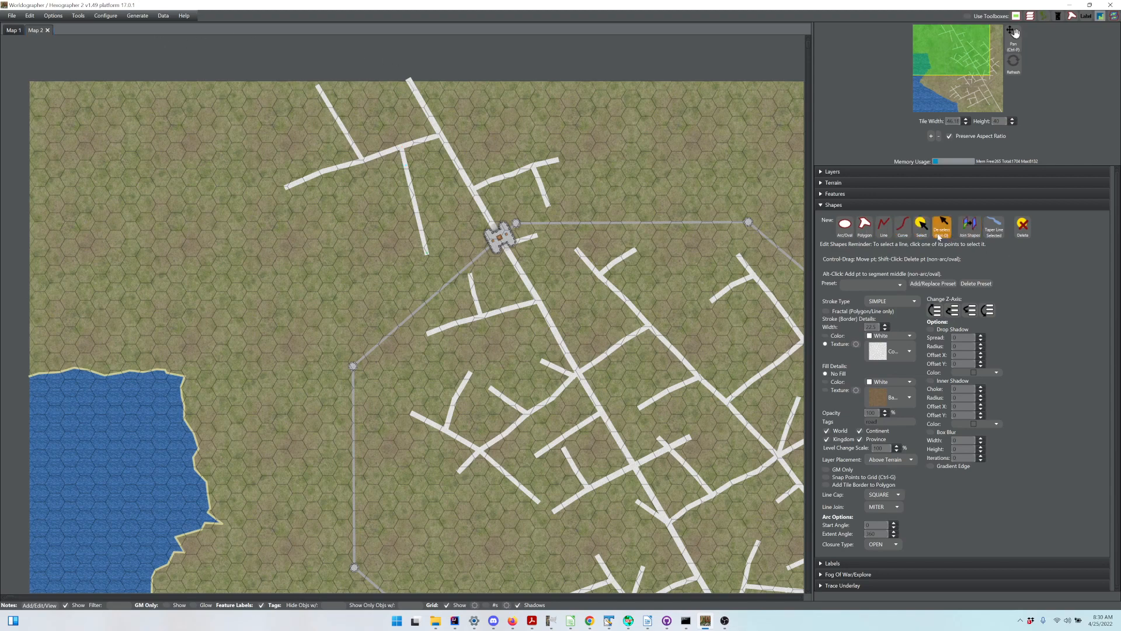
Generate settlement buildings for a population of 2000 with the Dense Buildings option enabled
{"action": "left_click", "coordinate": [139, 16]}
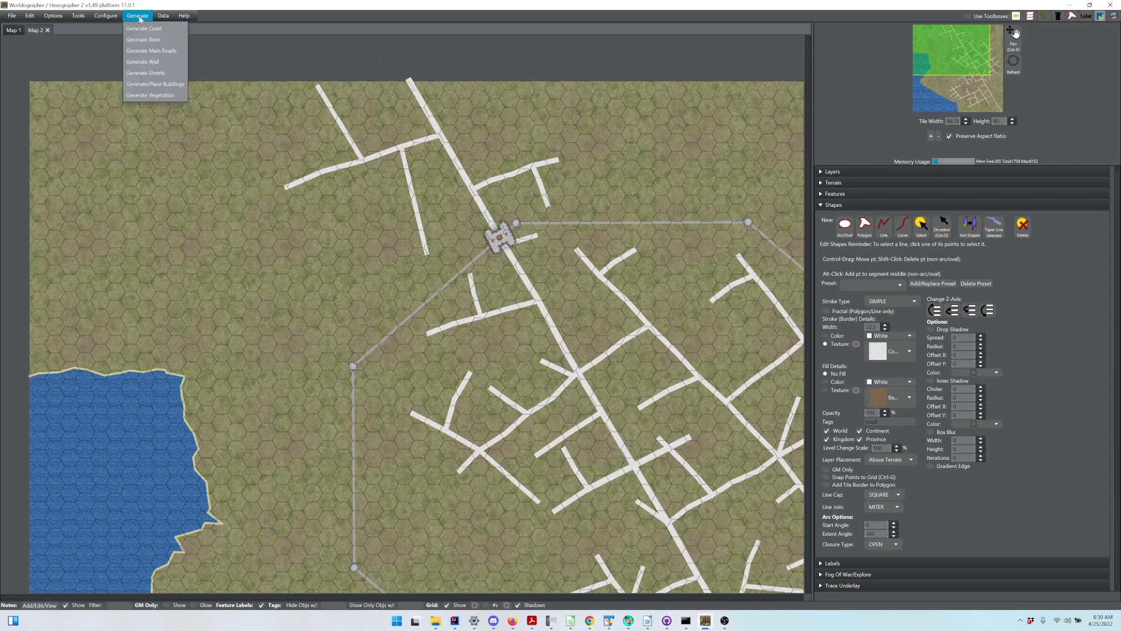
{"action": "left_click", "coordinate": [161, 86]}
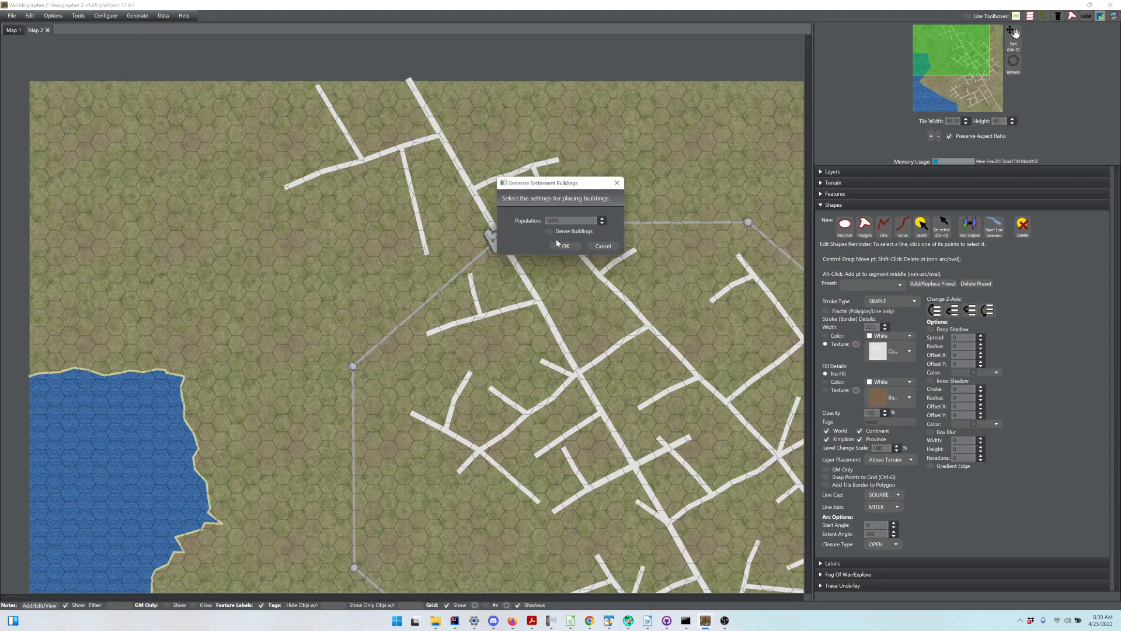
{"action": "left_click", "coordinate": [550, 231]}
{"action": "double_click", "coordinate": [549, 221]}
{"action": "type", "text": "2"}
{"action": "left_click", "coordinate": [565, 246]}
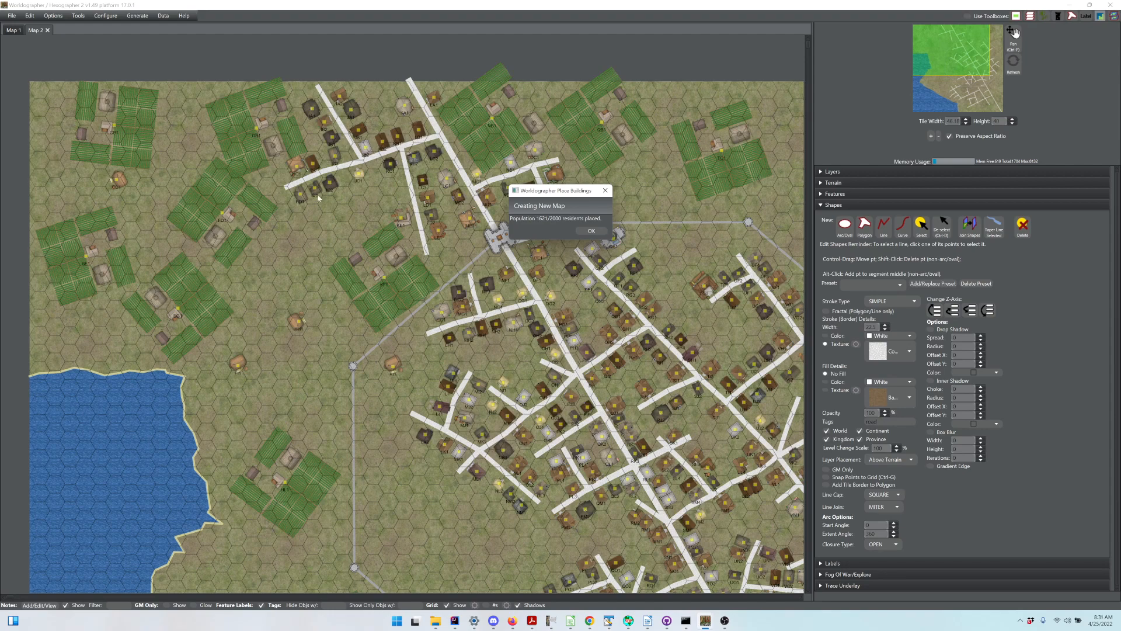
{"action": "left_click", "coordinate": [605, 191]}
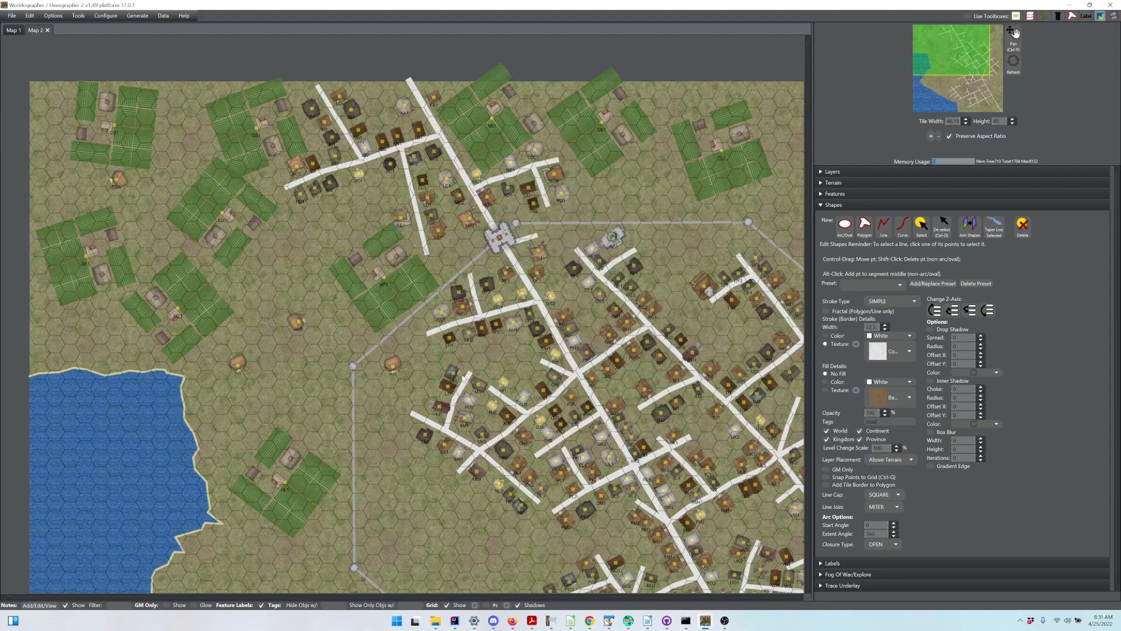
Hide the feature labels and look over the buildings in the eastern and southern parts of the city
{"action": "left_click", "coordinate": [262, 606]}
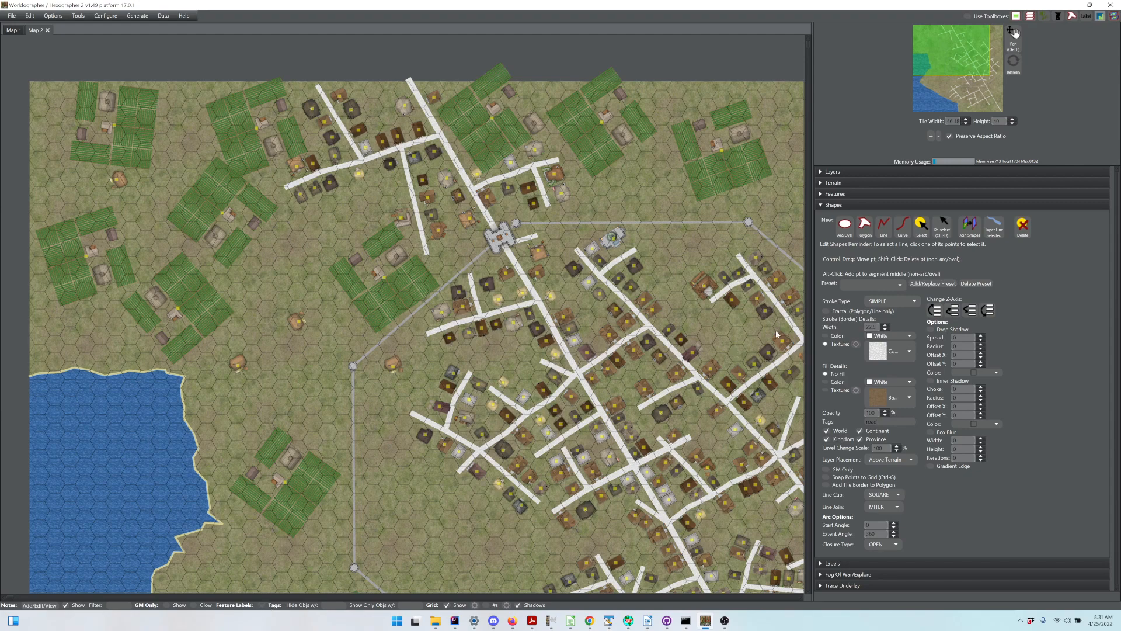
{"action": "left_click", "coordinate": [981, 59]}
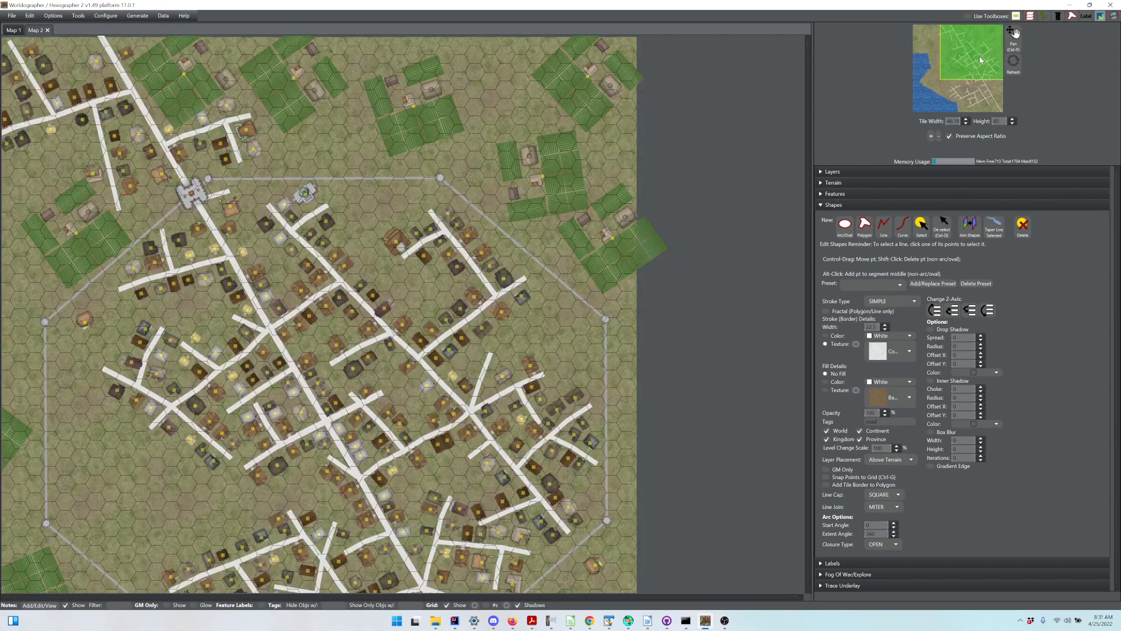
{"action": "left_click_drag", "start_coordinate": [980, 59], "coordinate": [976, 73]}
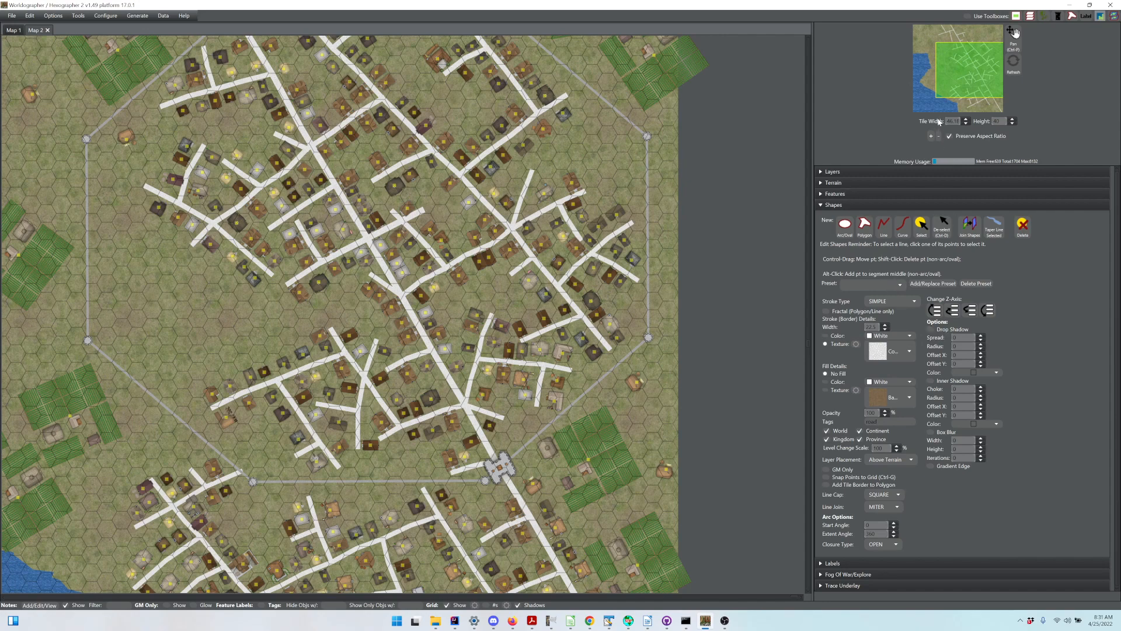
Generate vegetation across the city map using the default deciduous, evergreen and tropical percentages
{"action": "left_click", "coordinate": [137, 16]}
{"action": "left_click", "coordinate": [150, 95]}
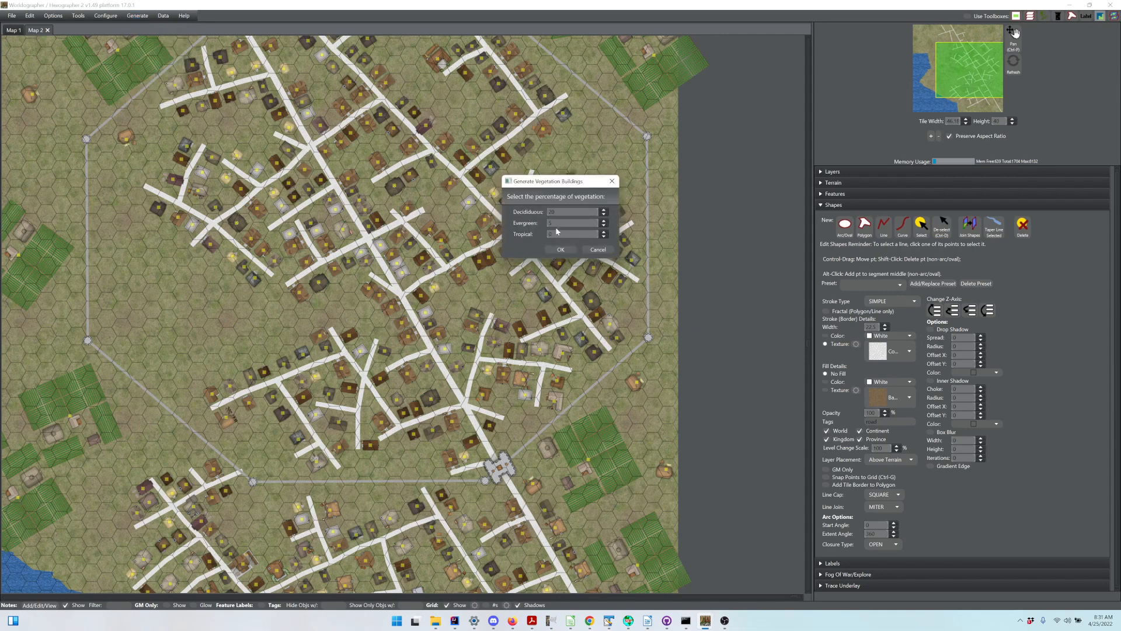
{"action": "left_click", "coordinate": [561, 249]}
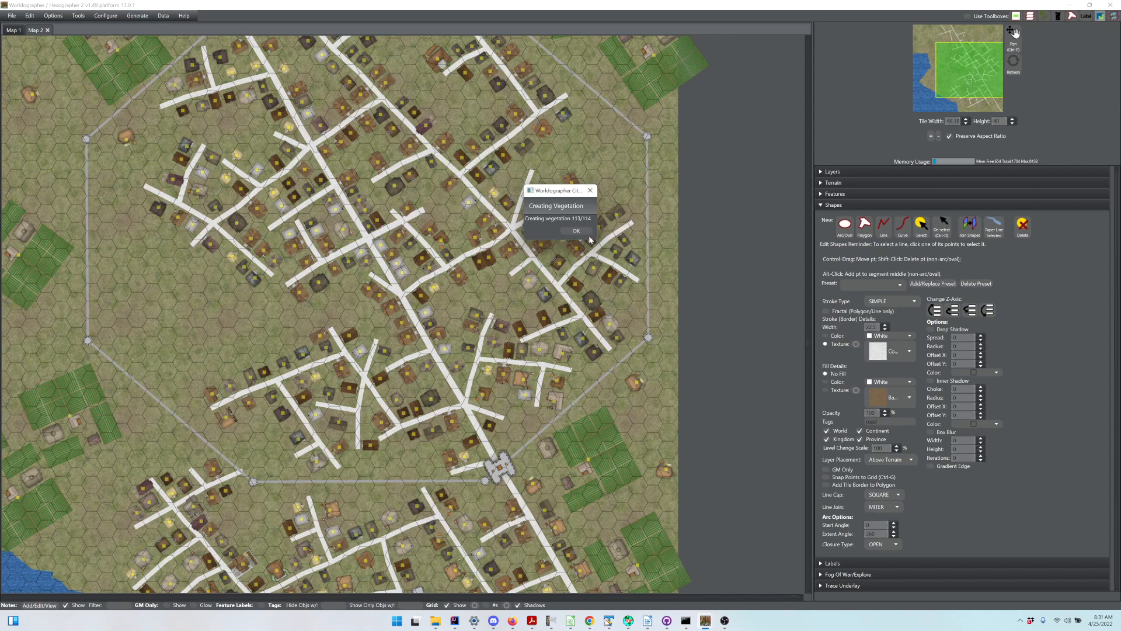
{"action": "left_click", "coordinate": [578, 231]}
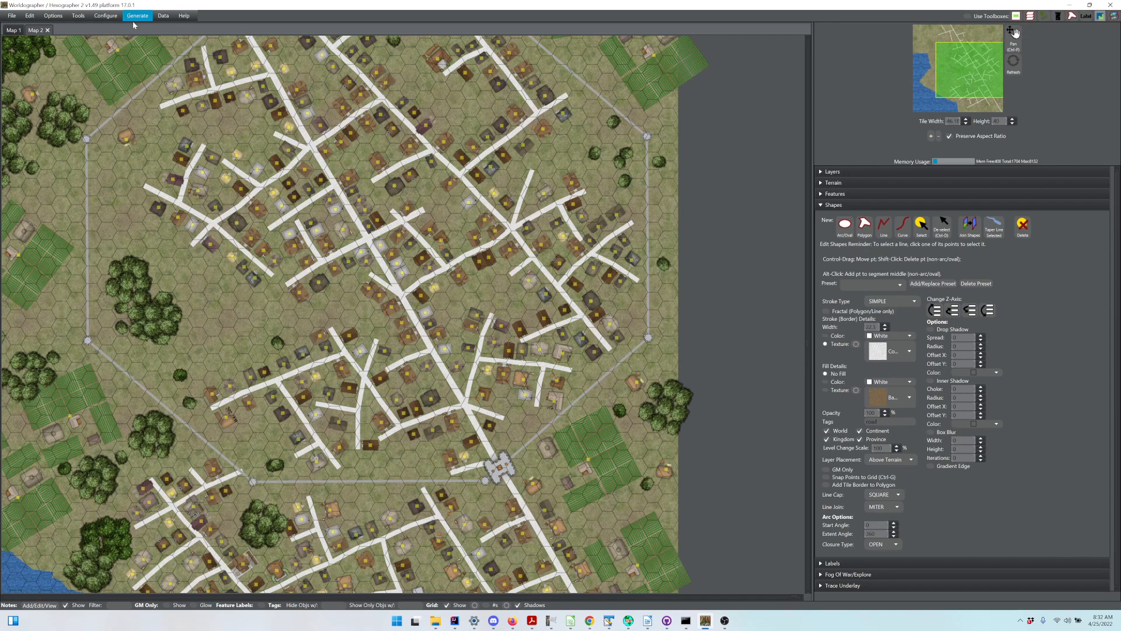
Generate a second batch of vegetation with the default percentages to add more trees
{"action": "left_click", "coordinate": [136, 18]}
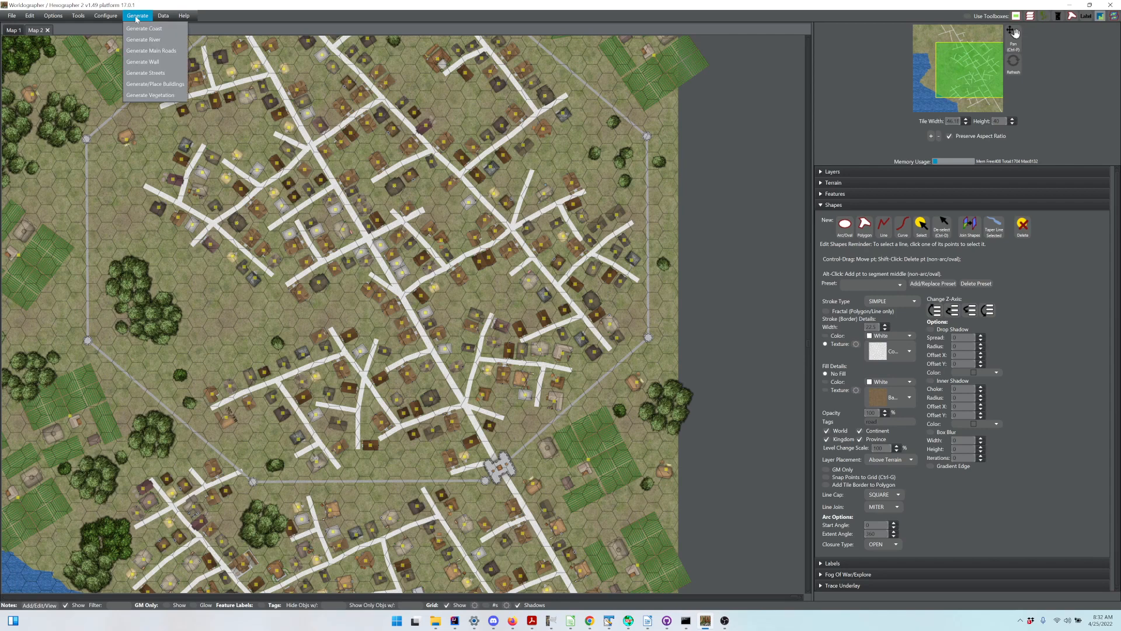
{"action": "left_click", "coordinate": [139, 96]}
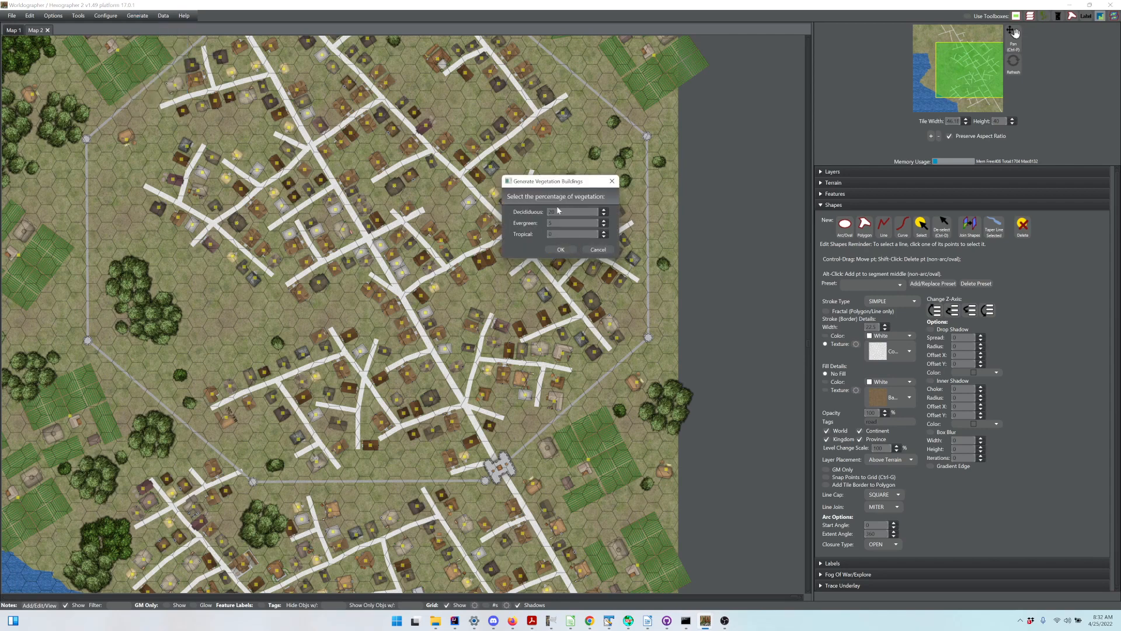
{"action": "left_click", "coordinate": [560, 250]}
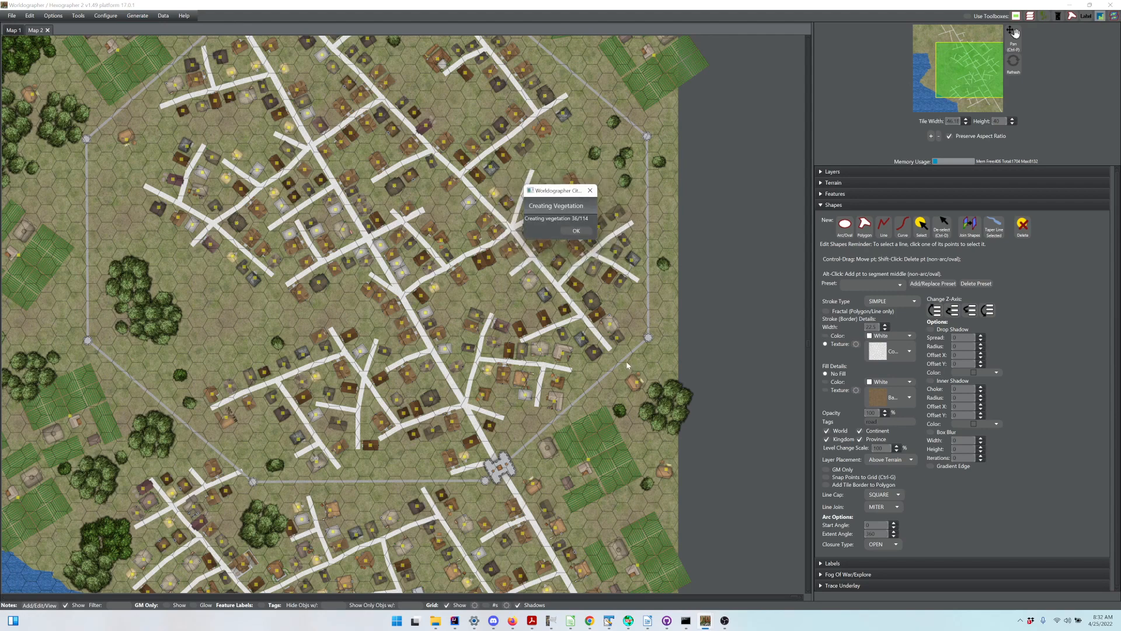